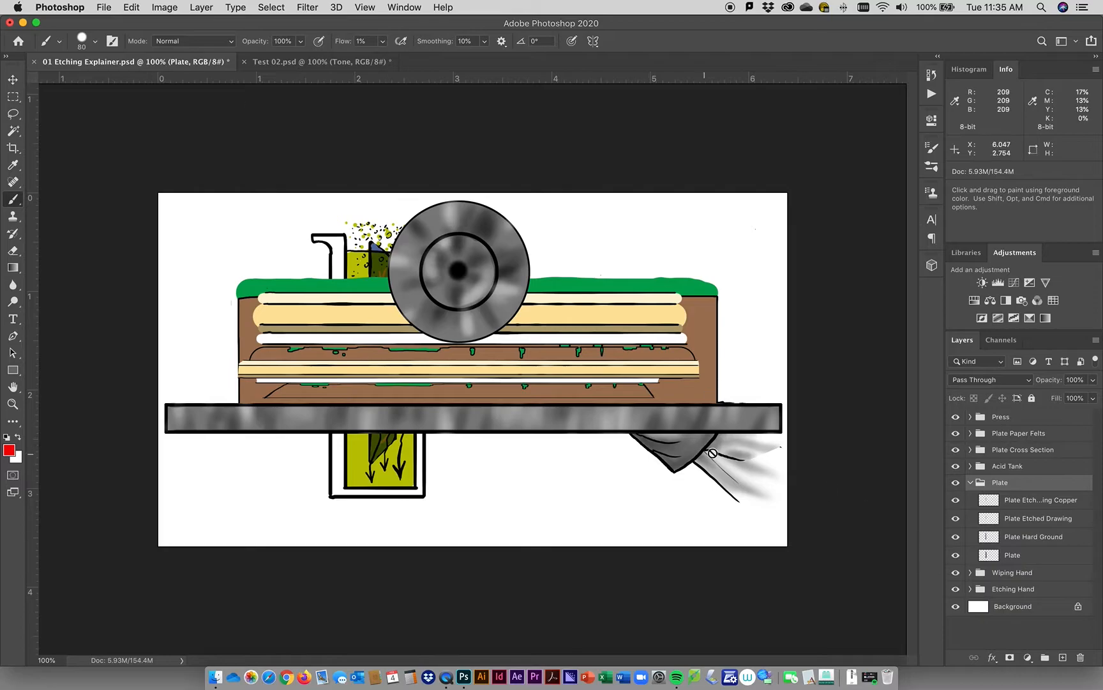
Step: Hide the Press, Plate Paper Felts, Plate Cross Section, Acid Tank, Plate and Wiping Hand groups, and collapse the Plate group
click(956, 419)
click(955, 433)
click(956, 450)
click(956, 466)
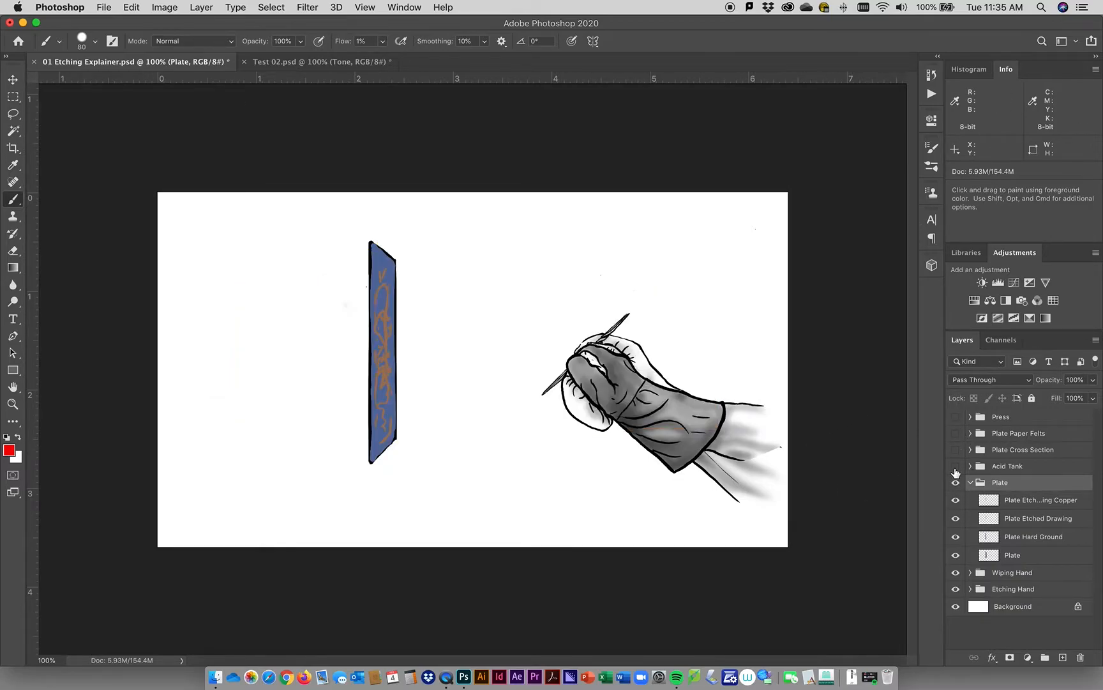
click(956, 482)
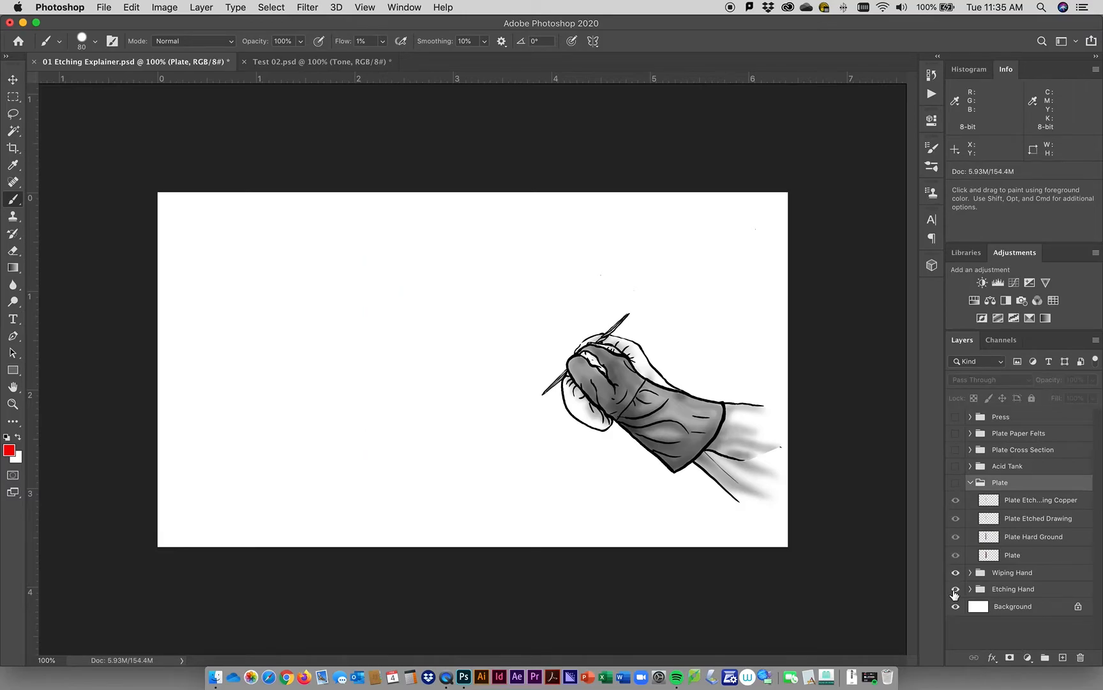
click(955, 573)
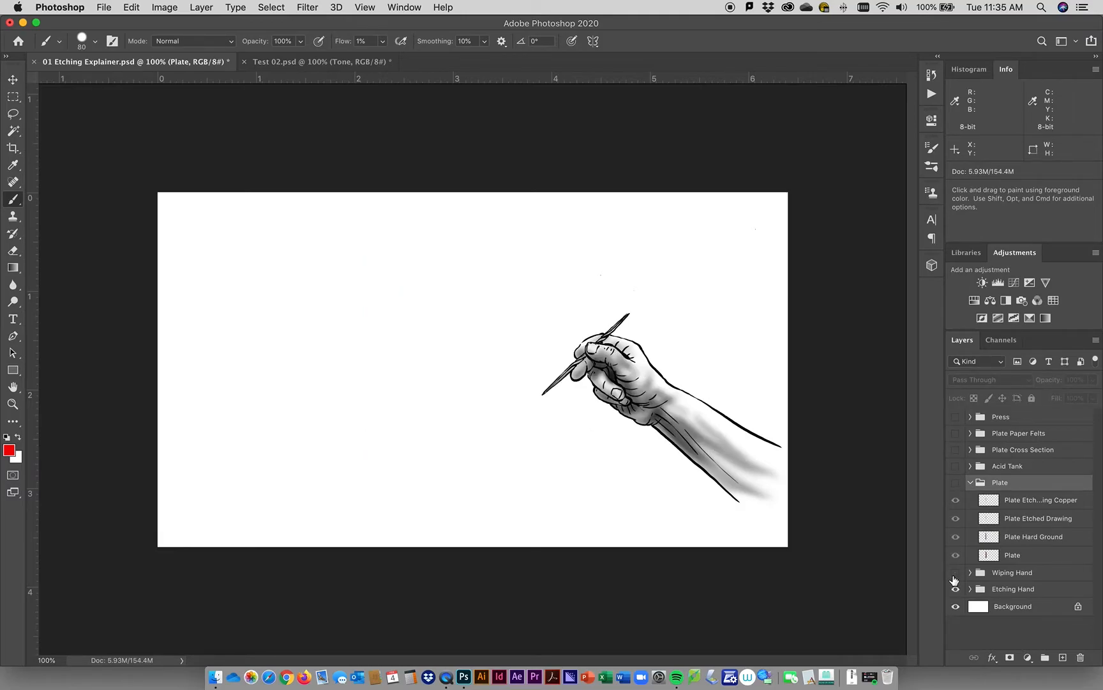
click(970, 483)
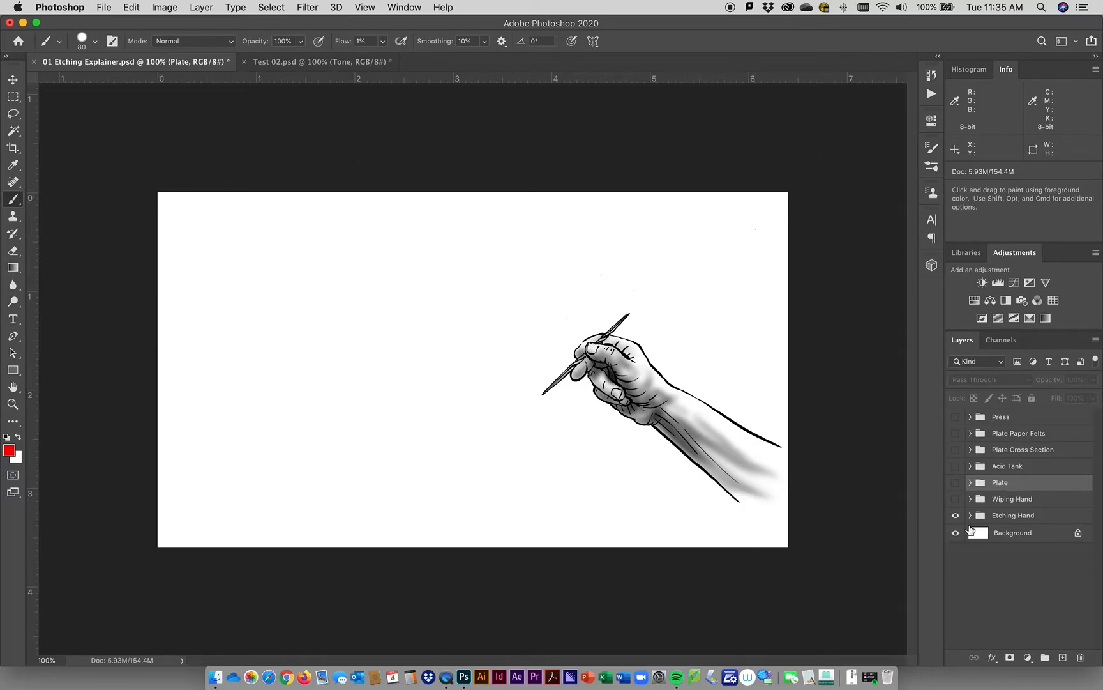
Step: Toggle the Wiping Hand, Etching Hand and Acid Tank groups on and off, leaving only the Background visible
click(956, 499)
click(955, 515)
click(955, 514)
click(956, 466)
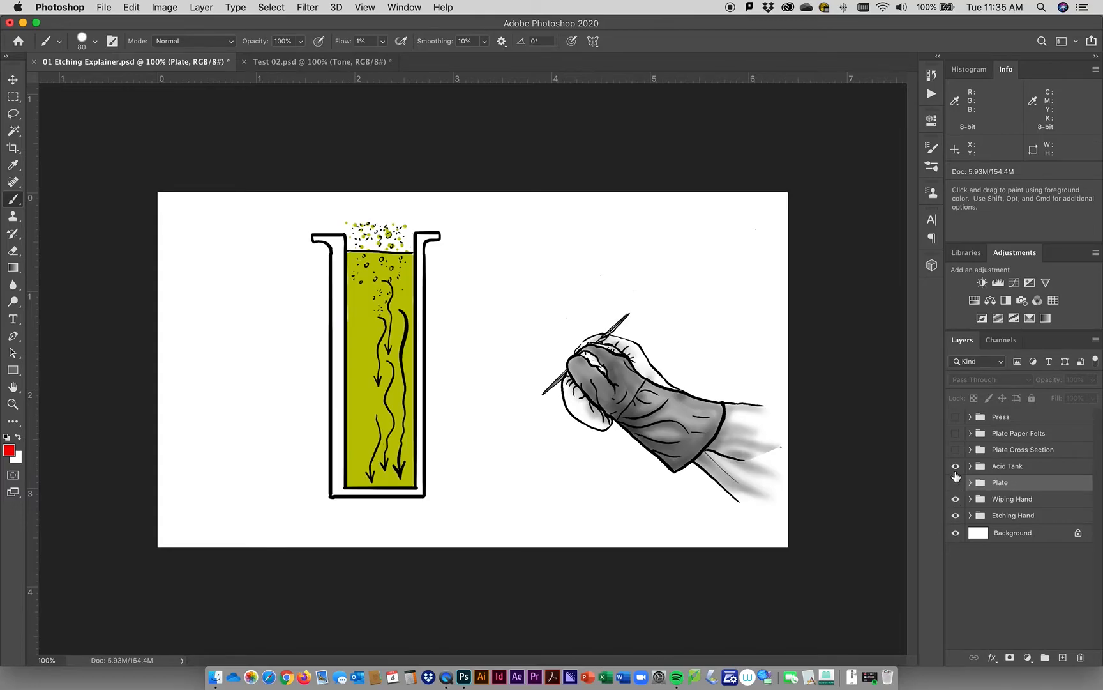
click(956, 467)
click(956, 514)
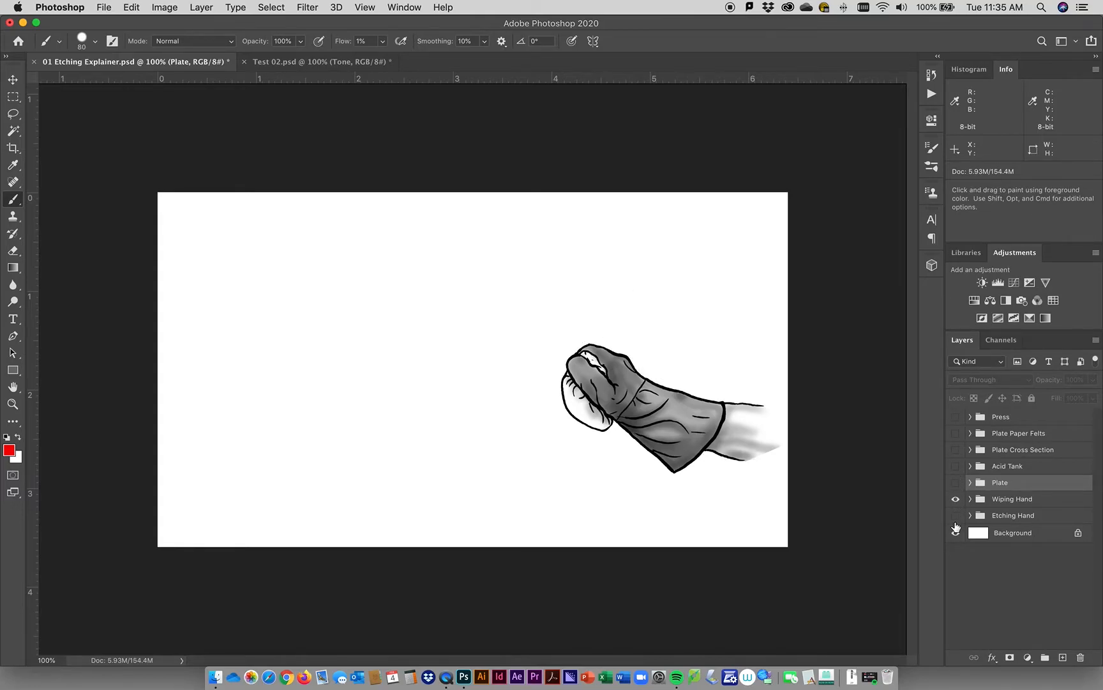
click(956, 499)
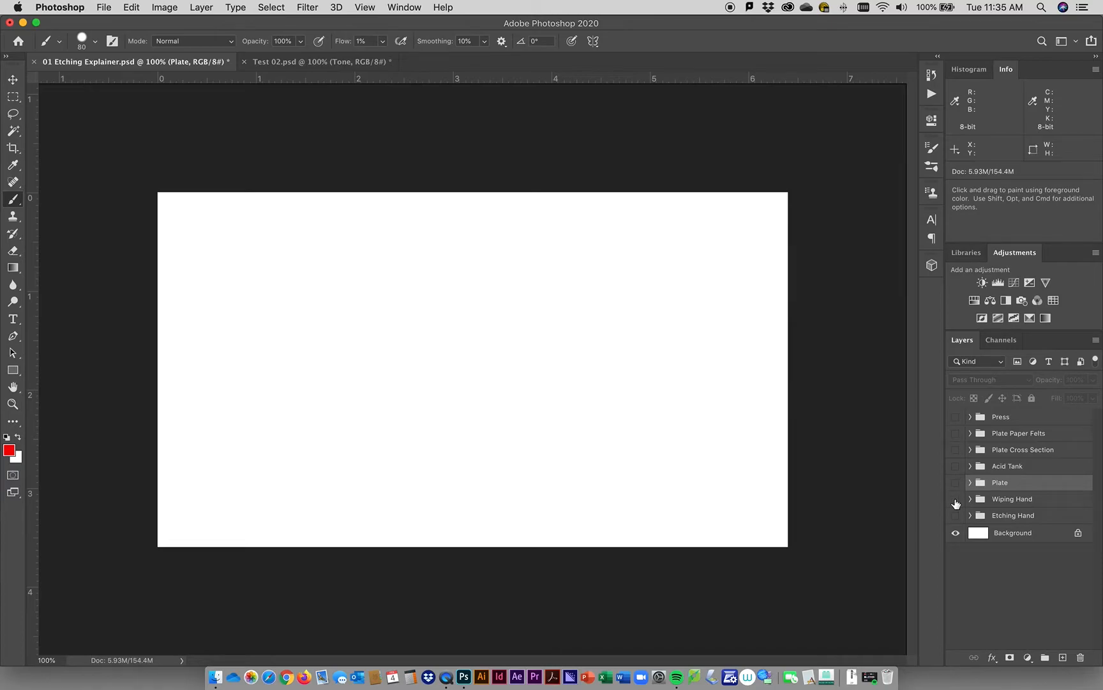
Step: Show and expand the Wiping Hand group, revealing only its IMG_1487 reference photo with the three drawing layers hidden
click(955, 499)
click(970, 499)
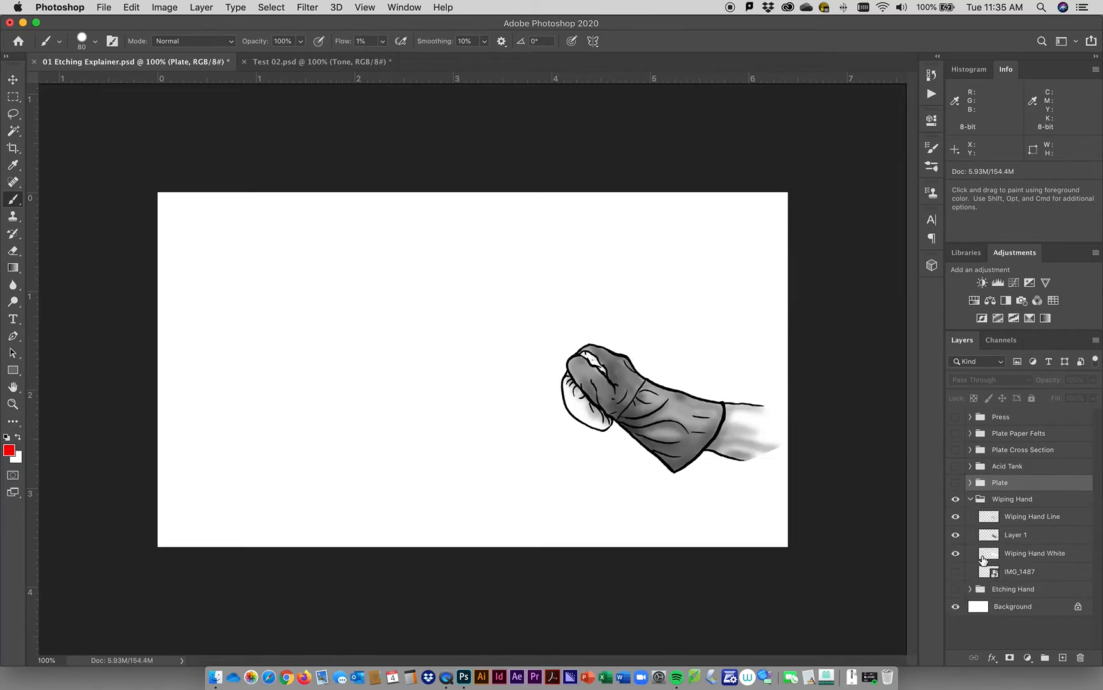
click(956, 572)
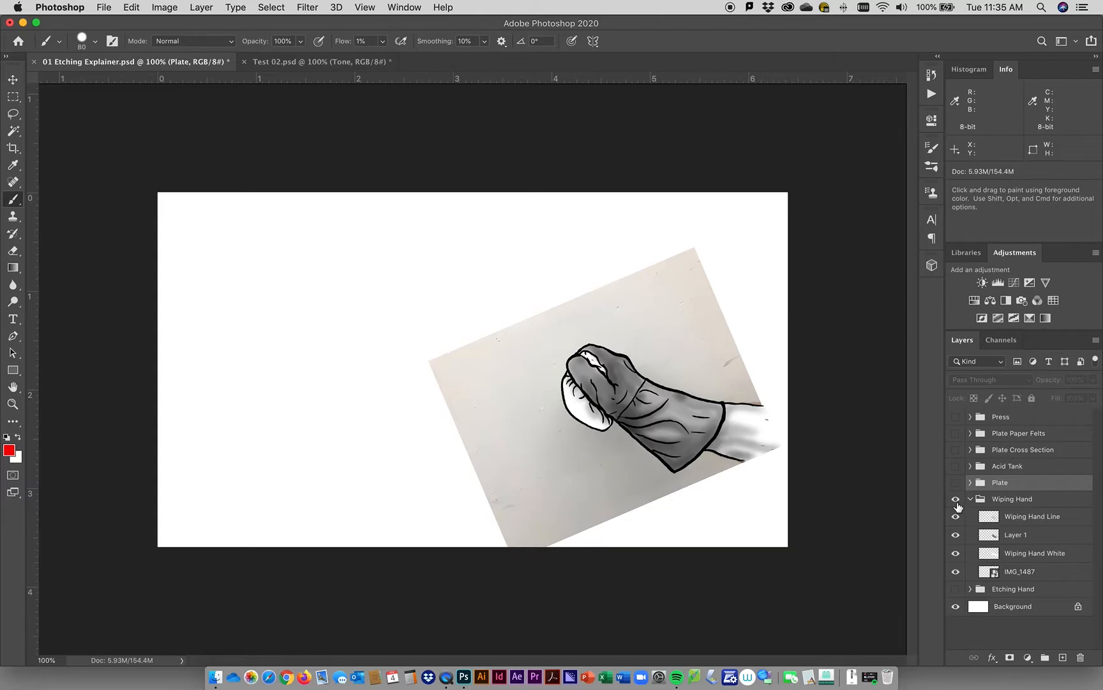
drag(956, 516, 956, 559)
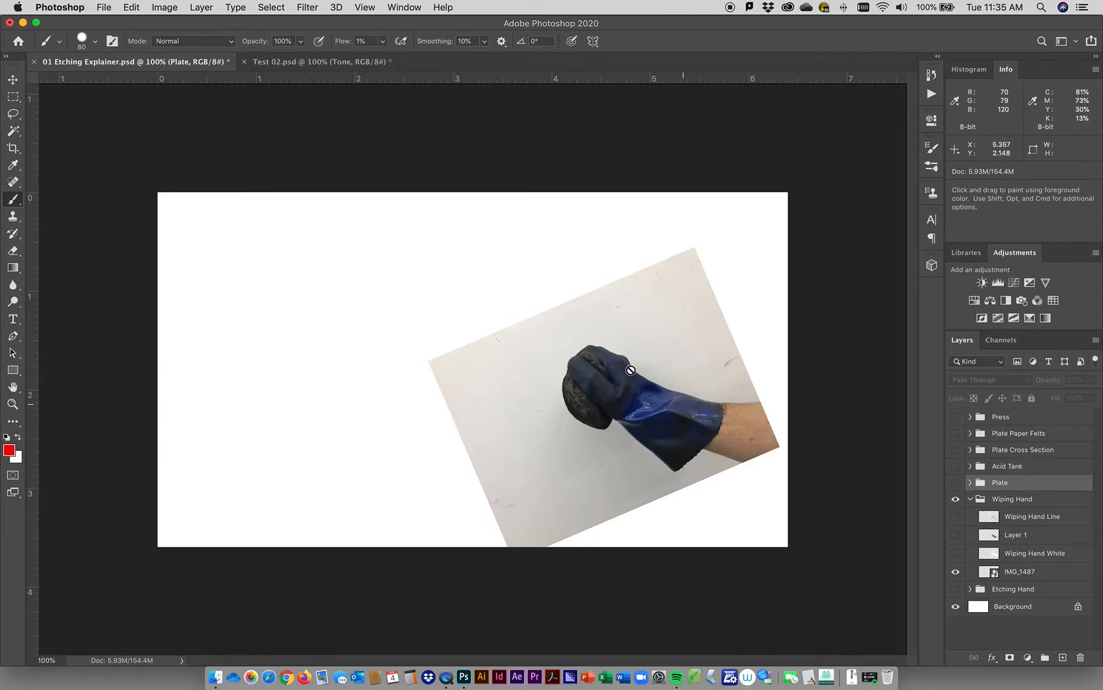
Step: Show Wiping Hand Line, Layer 1 and Wiping Hand White again, hide IMG_1487, and collapse the Wiping Hand group
click(955, 516)
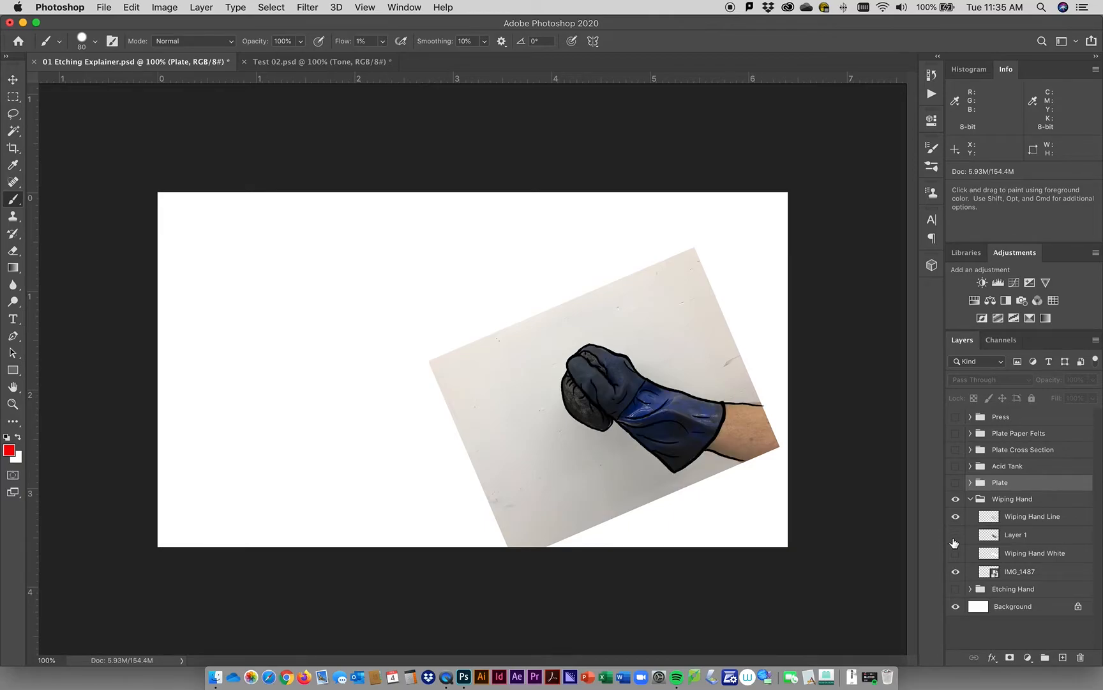
click(955, 534)
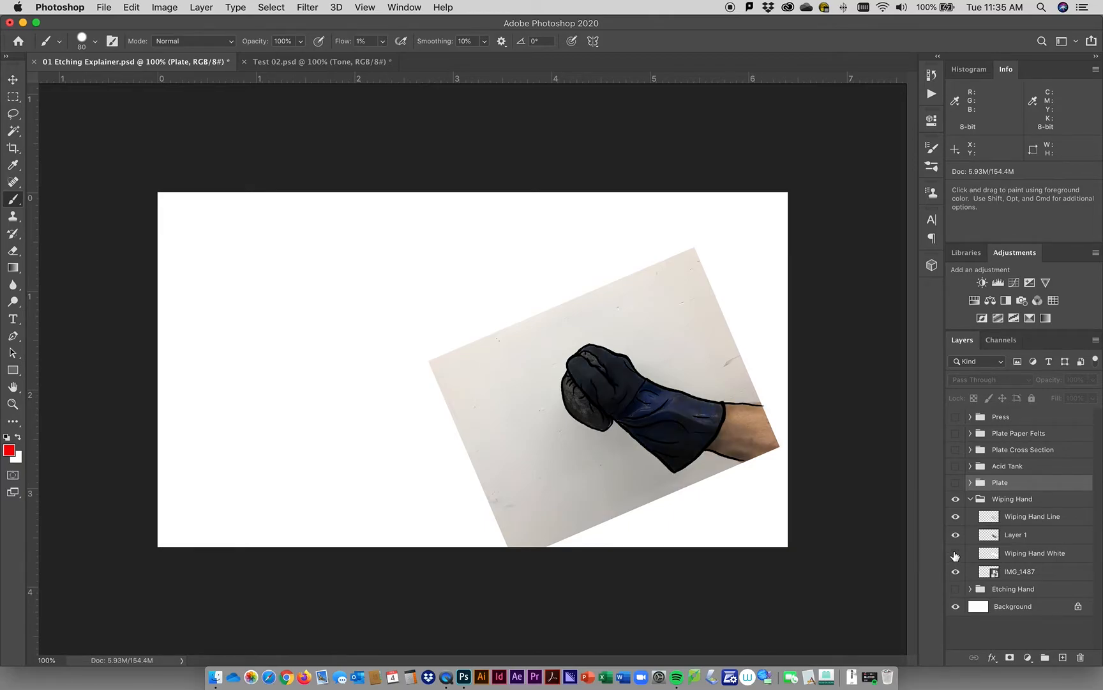
click(955, 554)
click(954, 571)
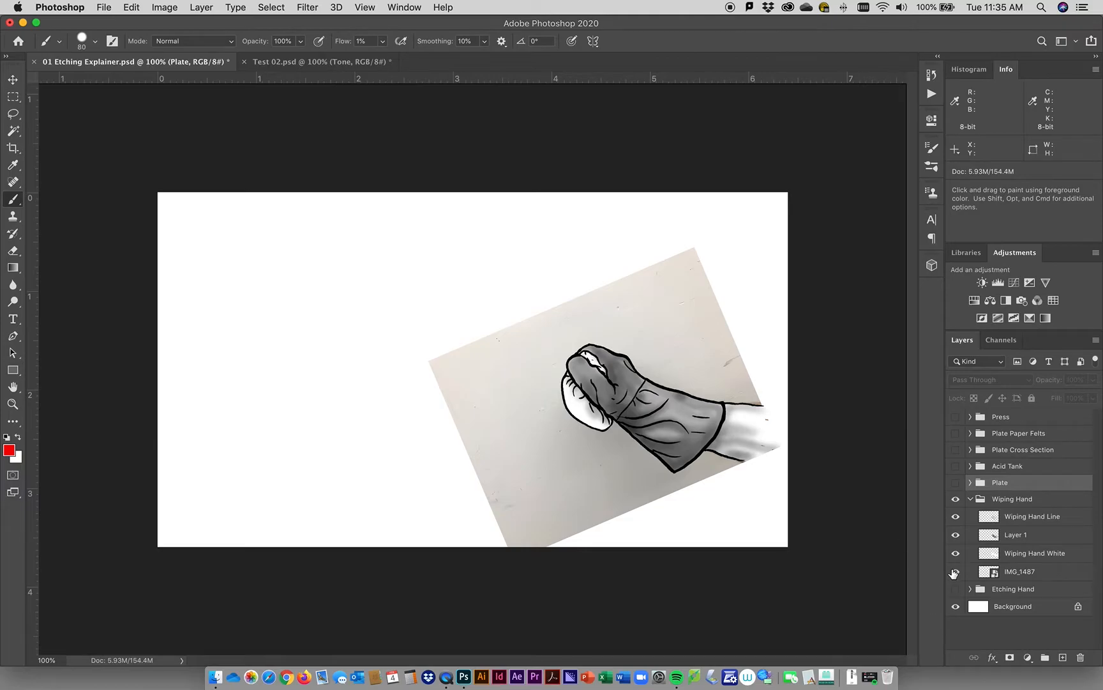
click(953, 571)
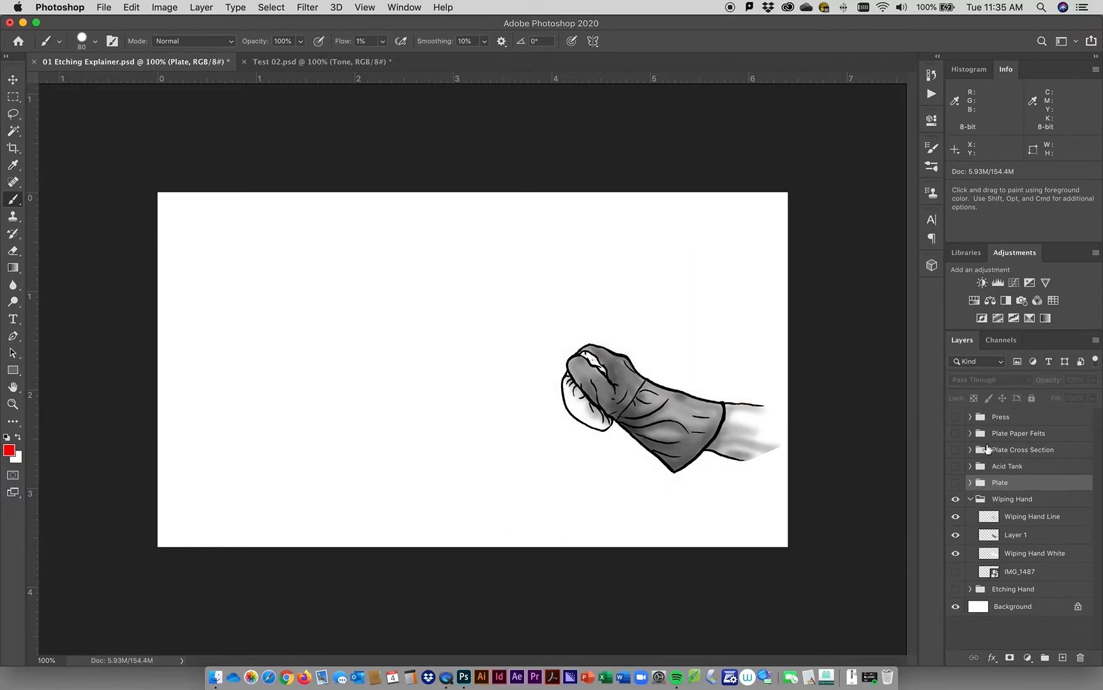
click(969, 499)
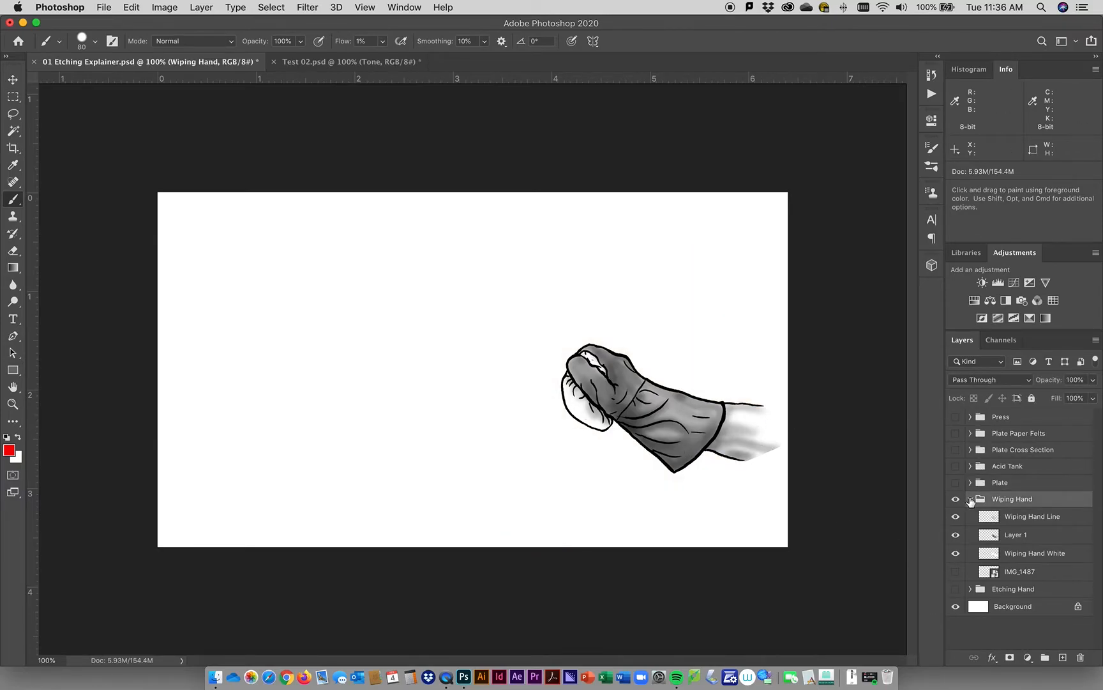
click(970, 499)
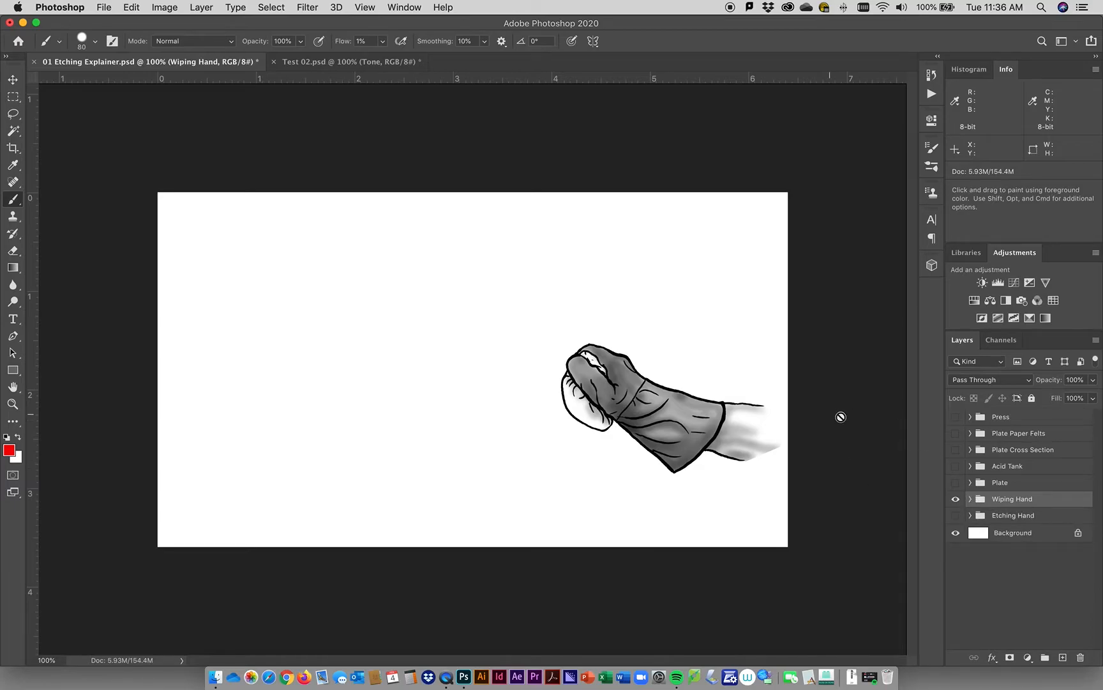
Step: Show the Etching Hand, Plate, Acid Tank, Plate Cross Section, Plate Paper Felts and Press groups
click(955, 516)
click(956, 482)
click(956, 466)
click(956, 449)
click(956, 432)
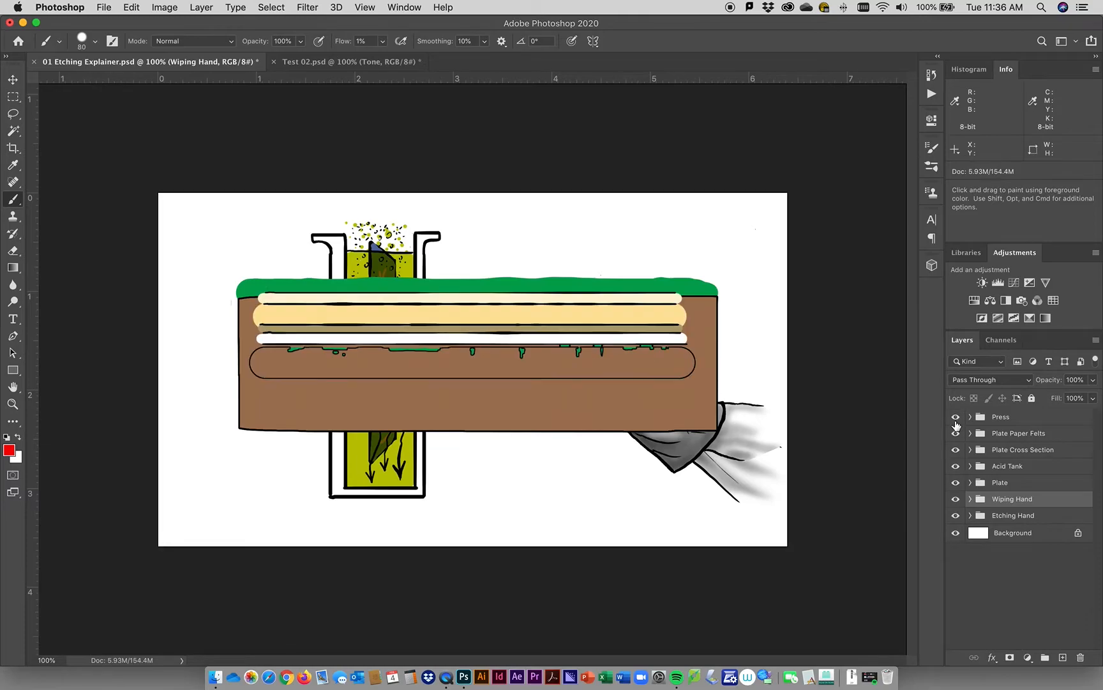
click(955, 416)
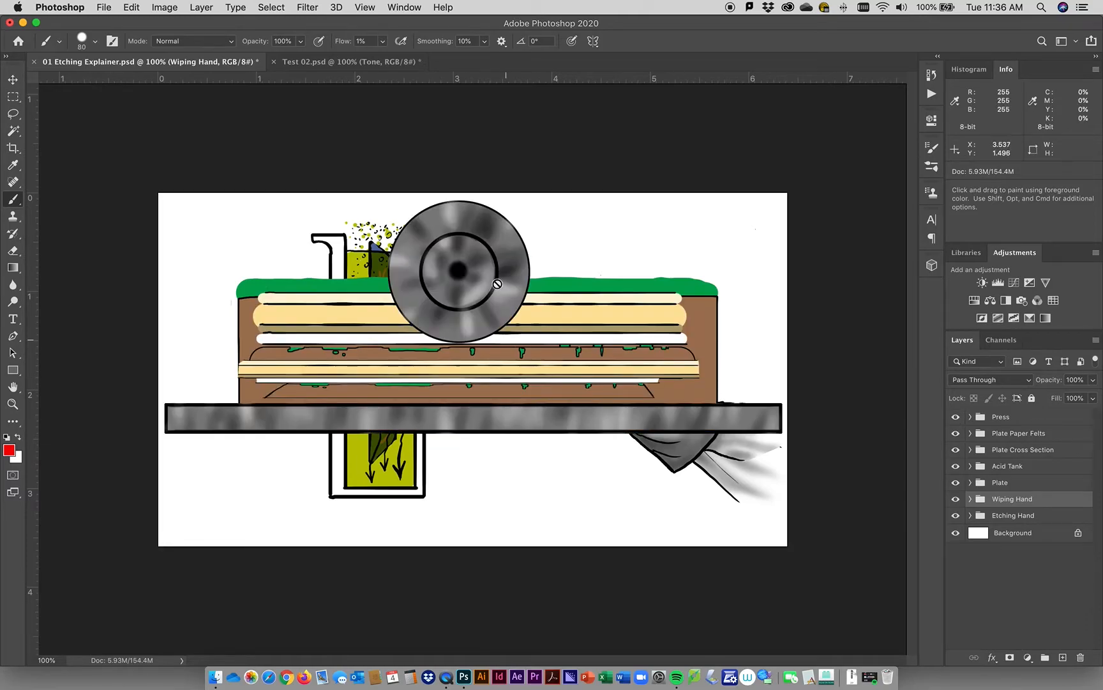
Step: In Test 02.psd, put the Hand, Tone and Hand white layers into one group and check it by toggling its visibility
click(352, 61)
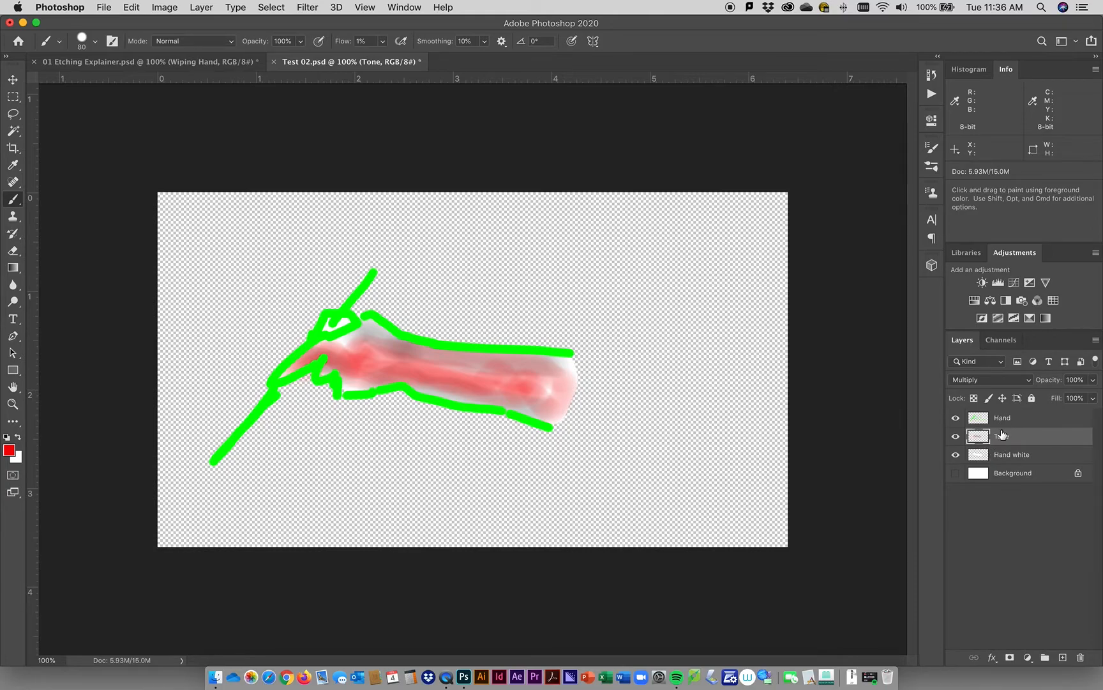
click(1025, 456)
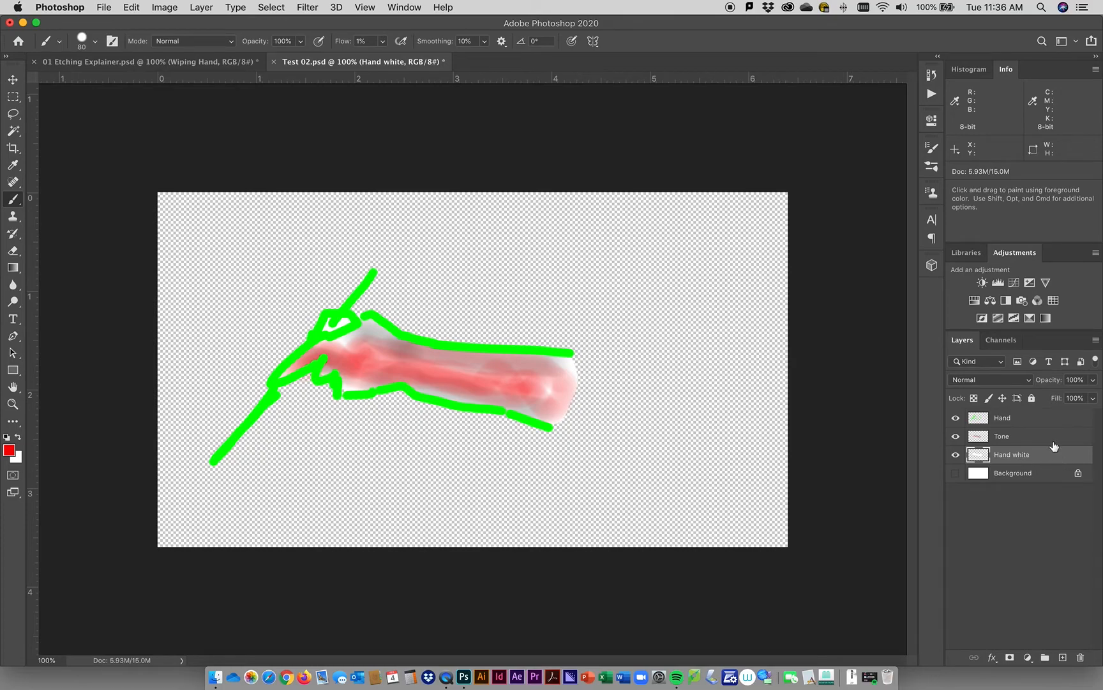
shift+click(1041, 421)
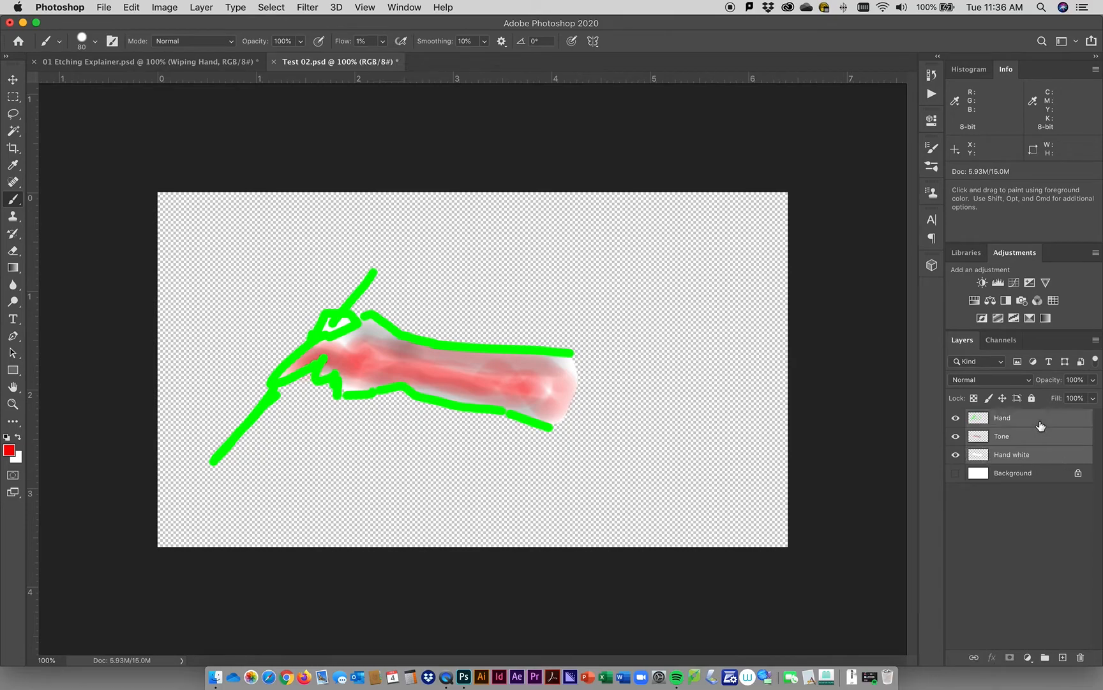
click(1044, 658)
click(958, 419)
click(958, 418)
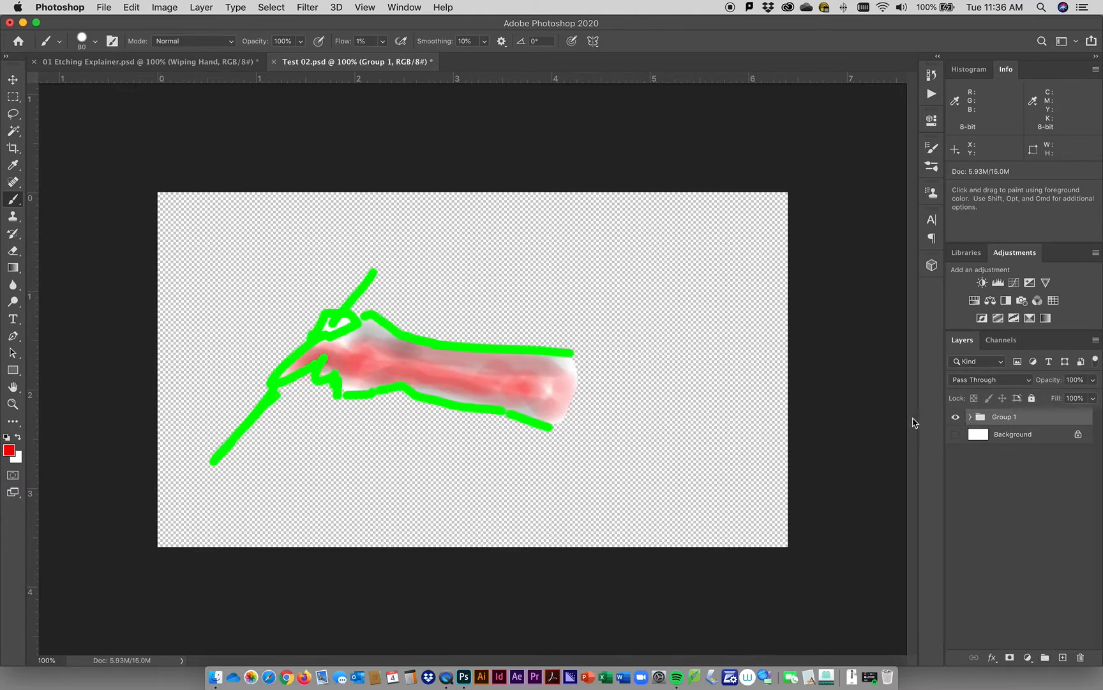
Step: Rename the new layer group as Hand
double_click(1010, 418)
text(Hand)
key(Return)
Step: Expand the Hand group, toggle its individual layers off and on to inspect each one, and collapse the group
click(971, 419)
click(955, 435)
click(955, 436)
click(956, 453)
click(956, 453)
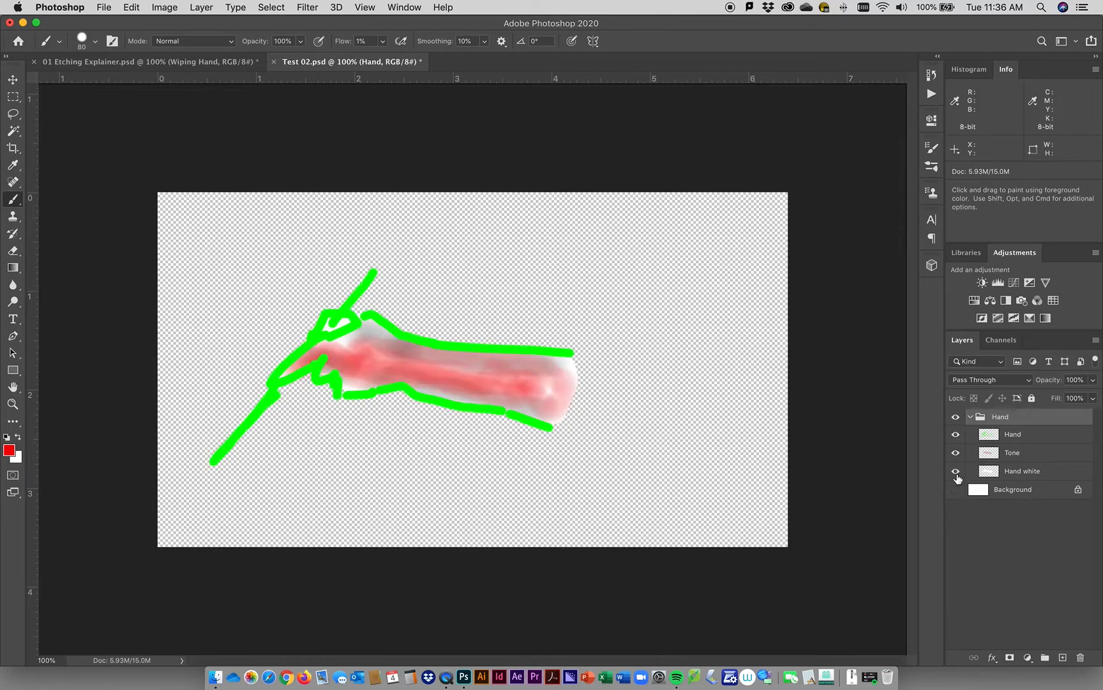
click(956, 471)
click(956, 471)
click(956, 434)
click(955, 471)
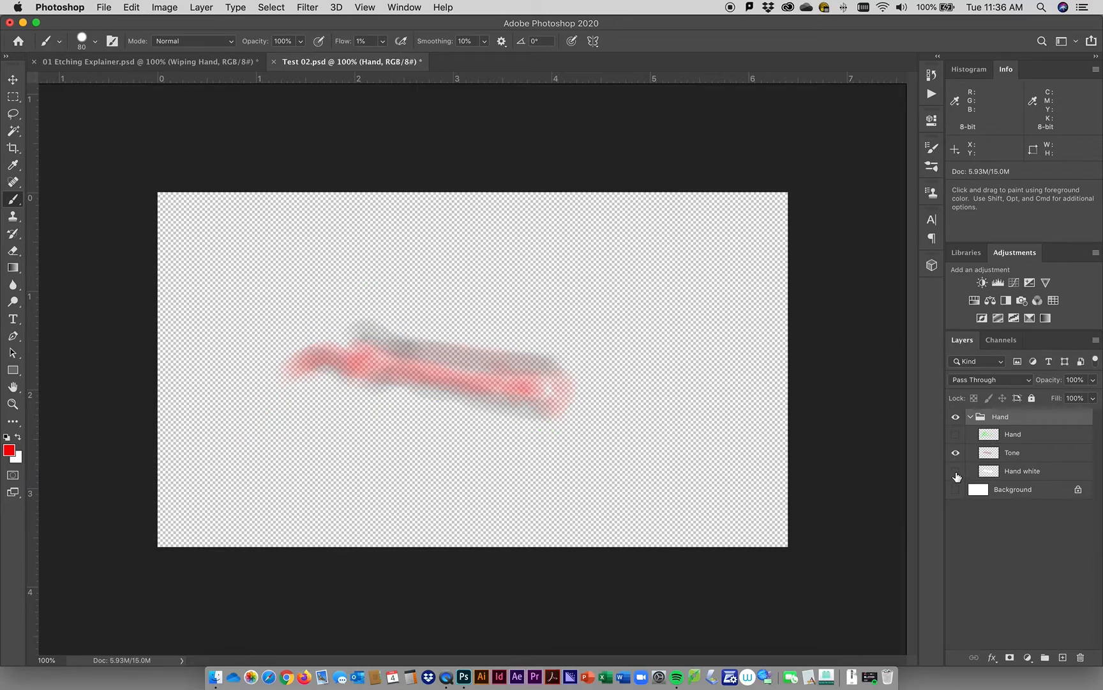
click(955, 472)
click(956, 436)
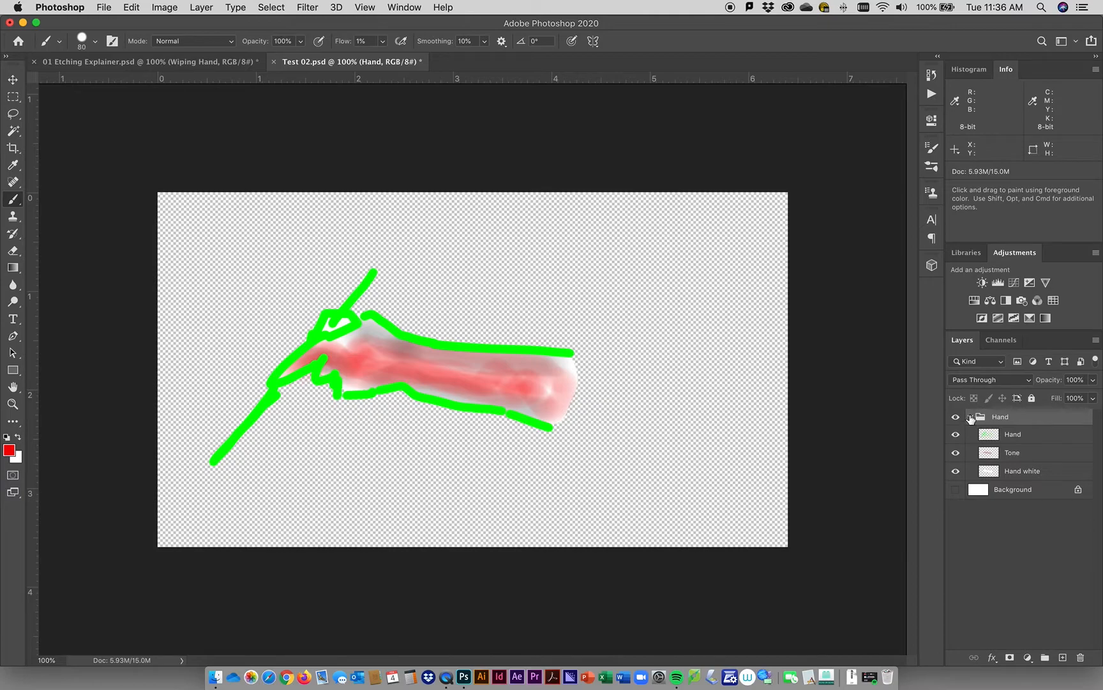
click(970, 417)
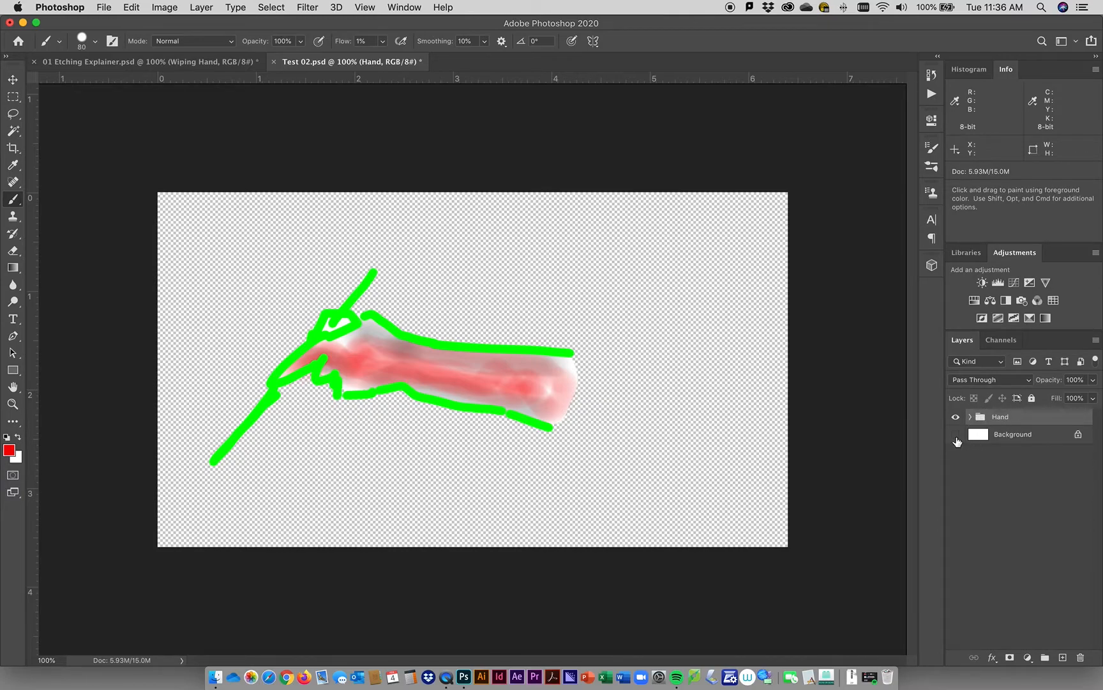
Step: Show the Background layer, scale the whole Hand group to about 121%, and move it against the canvas's right edge
click(956, 437)
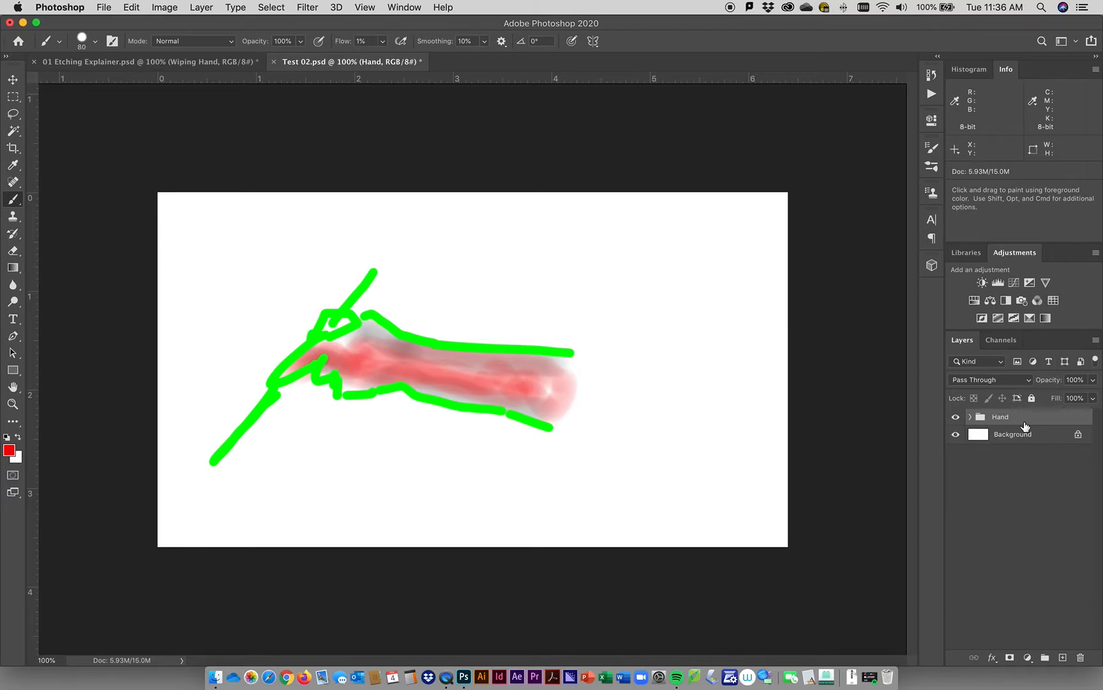
click(133, 7)
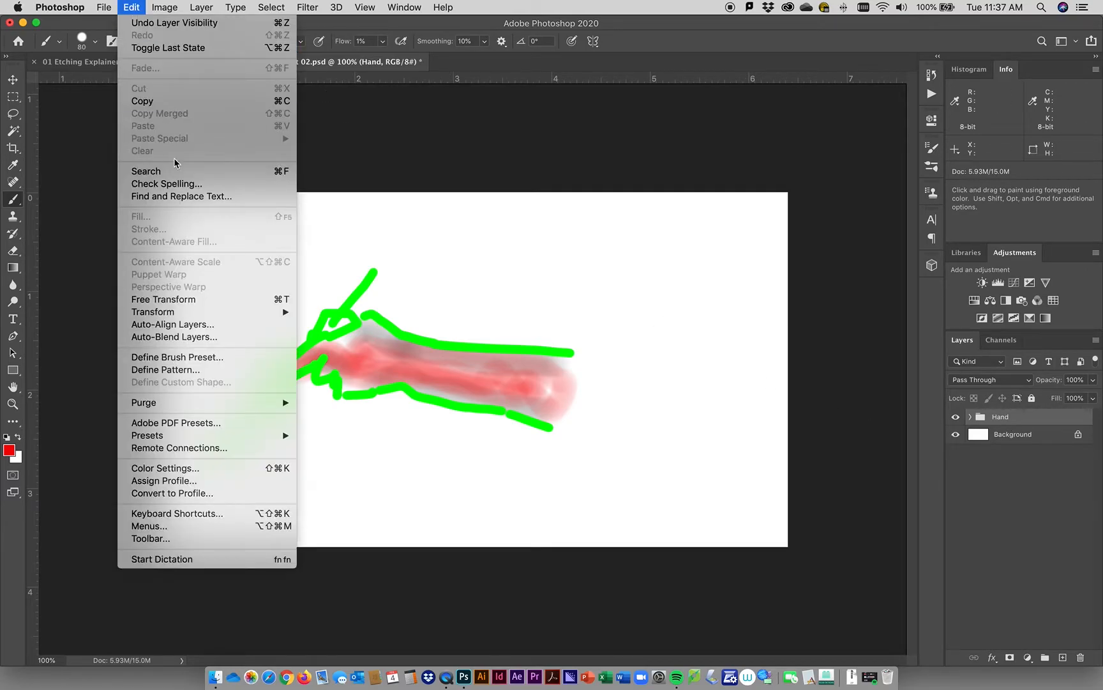
mouse_move(189, 315)
click(358, 332)
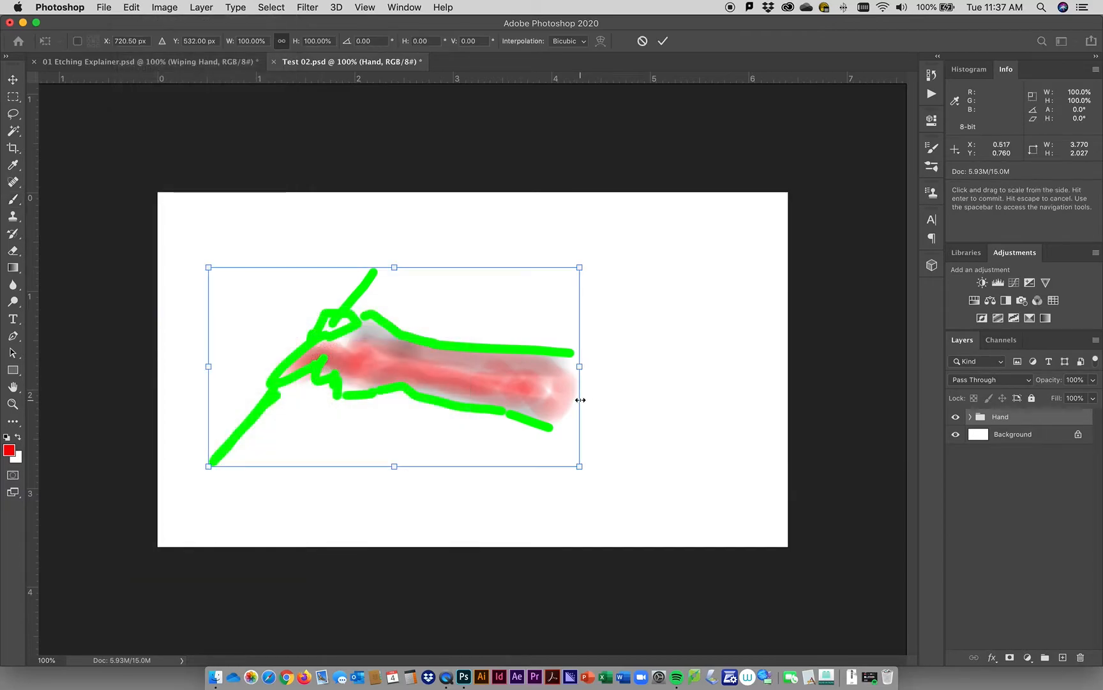
drag(473, 385, 650, 350)
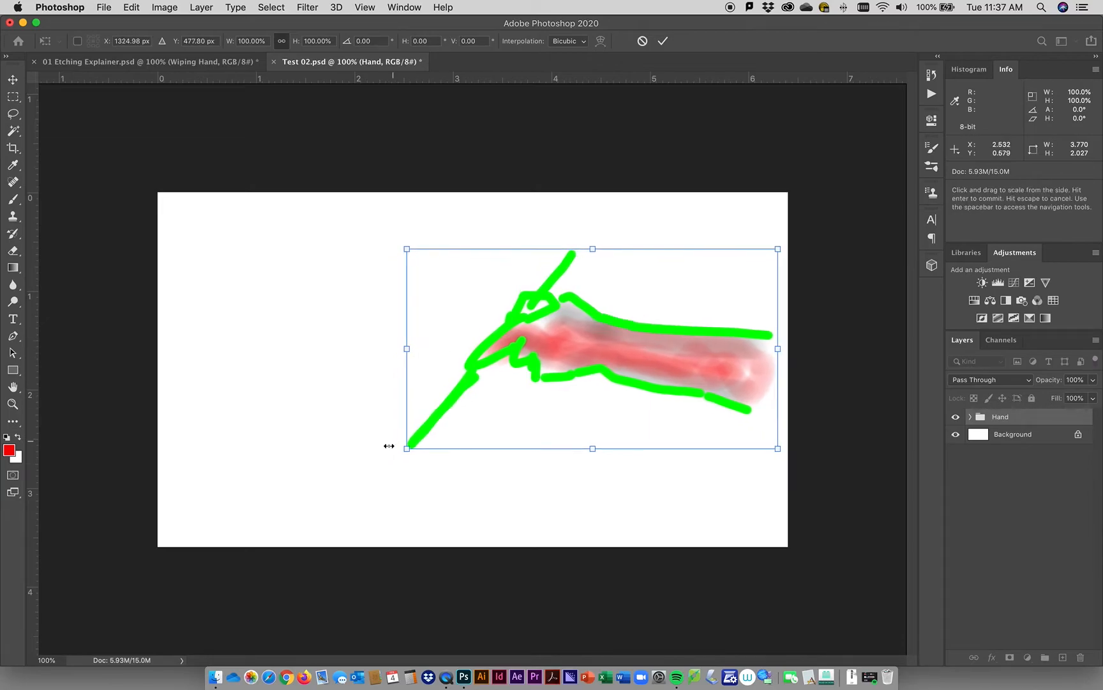
drag(405, 449, 327, 493)
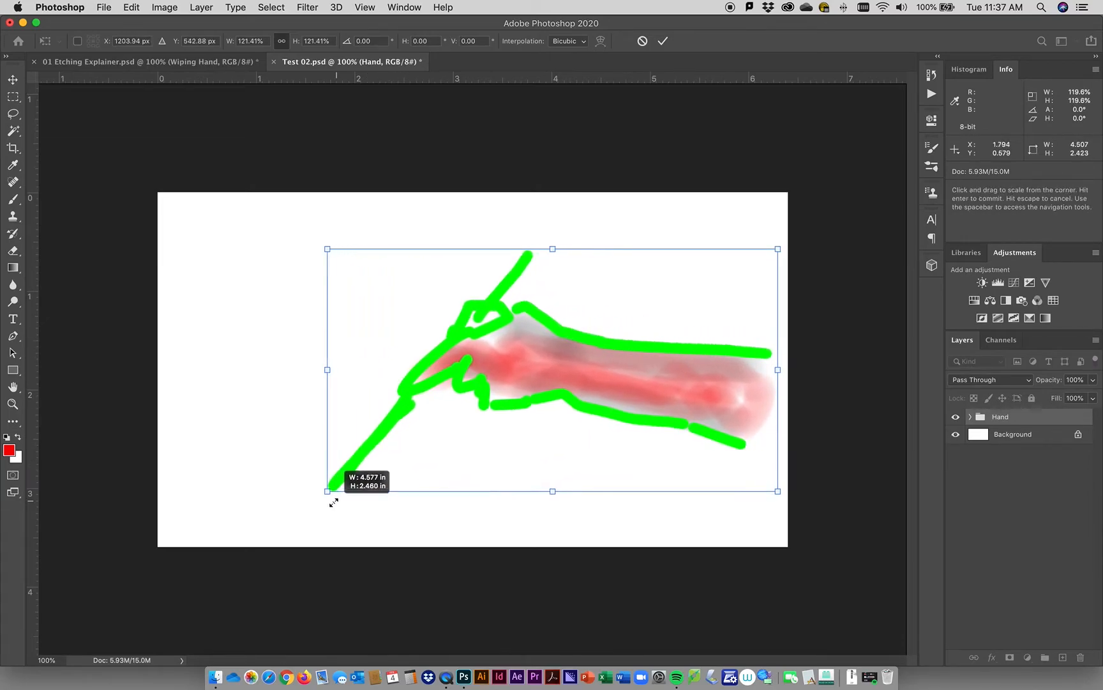
drag(589, 370, 592, 349)
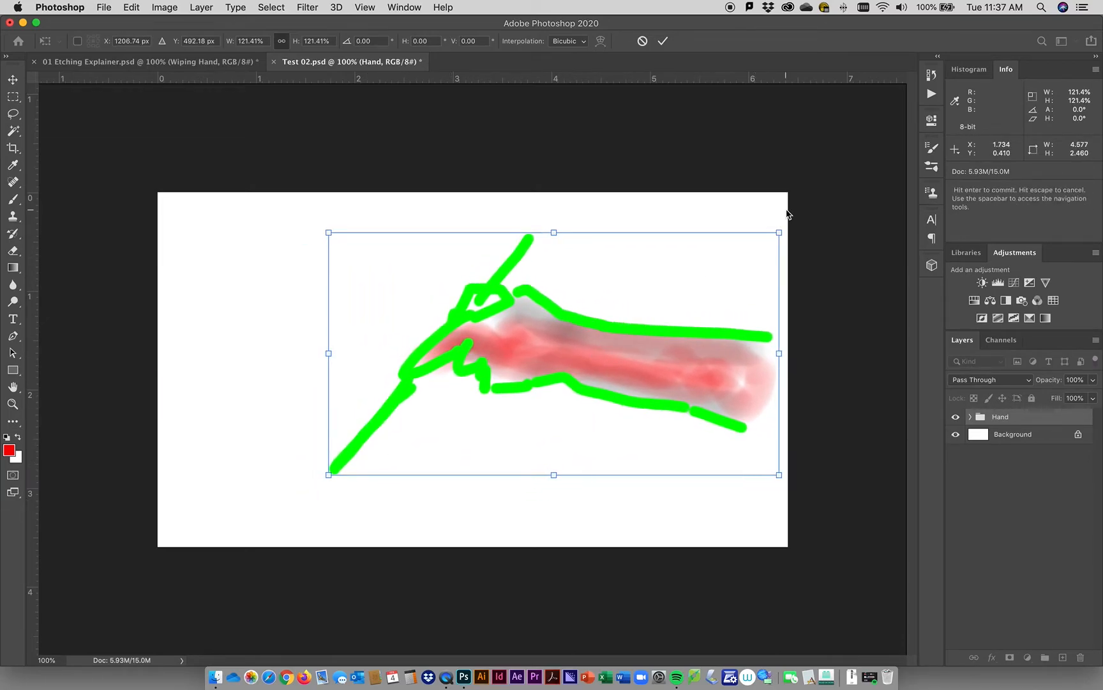
drag(656, 331, 664, 322)
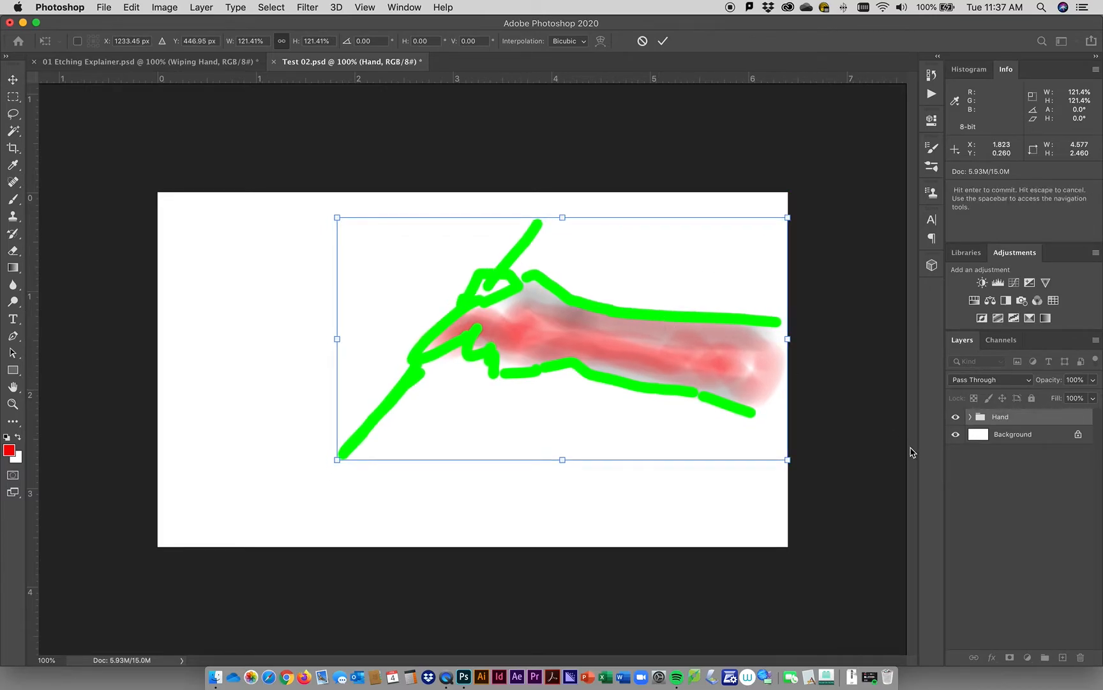
key(Return)
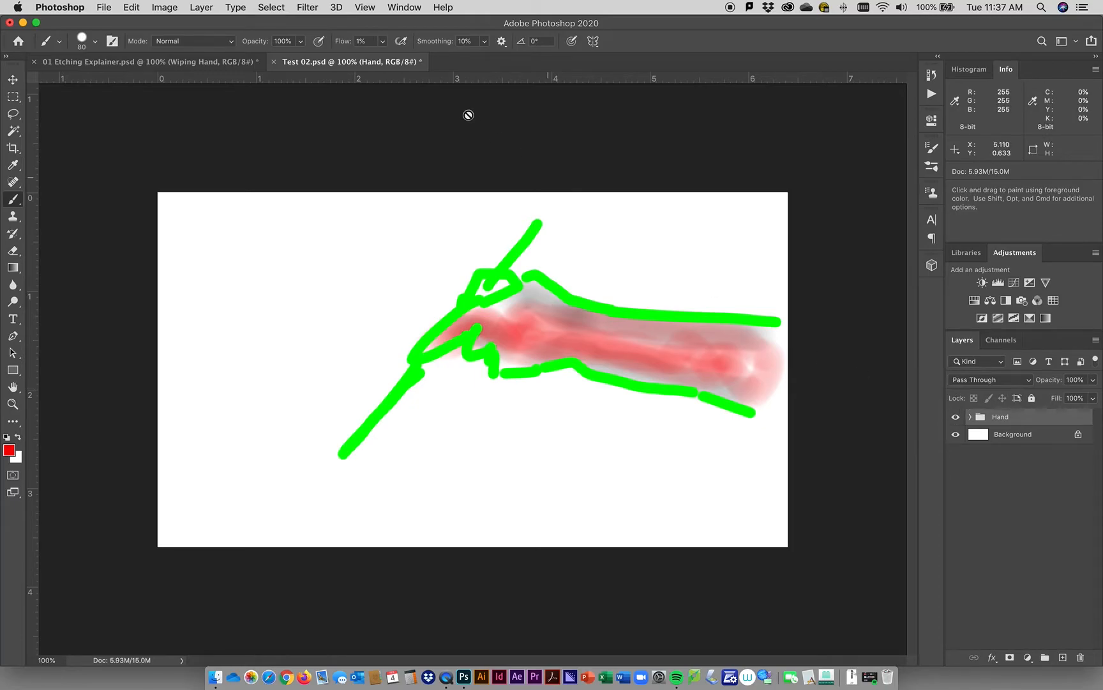
Step: Switch to 01 Etching Explainer.psd and hide every layer group, leaving only the Background layer visible
click(206, 66)
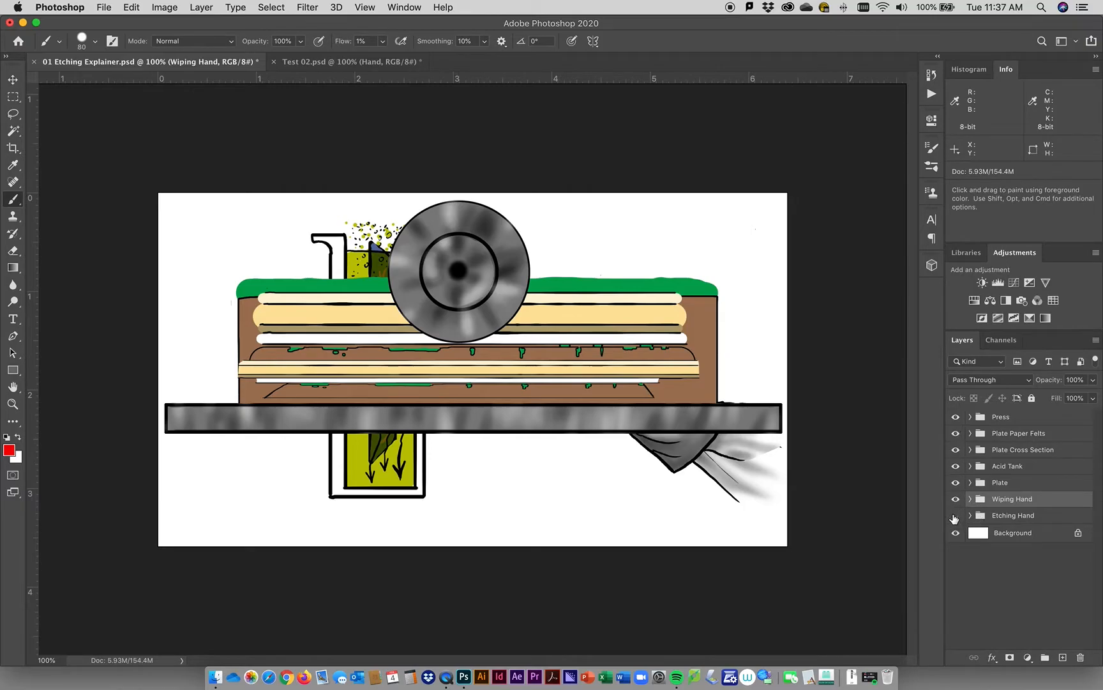
click(954, 516)
drag(955, 418, 957, 482)
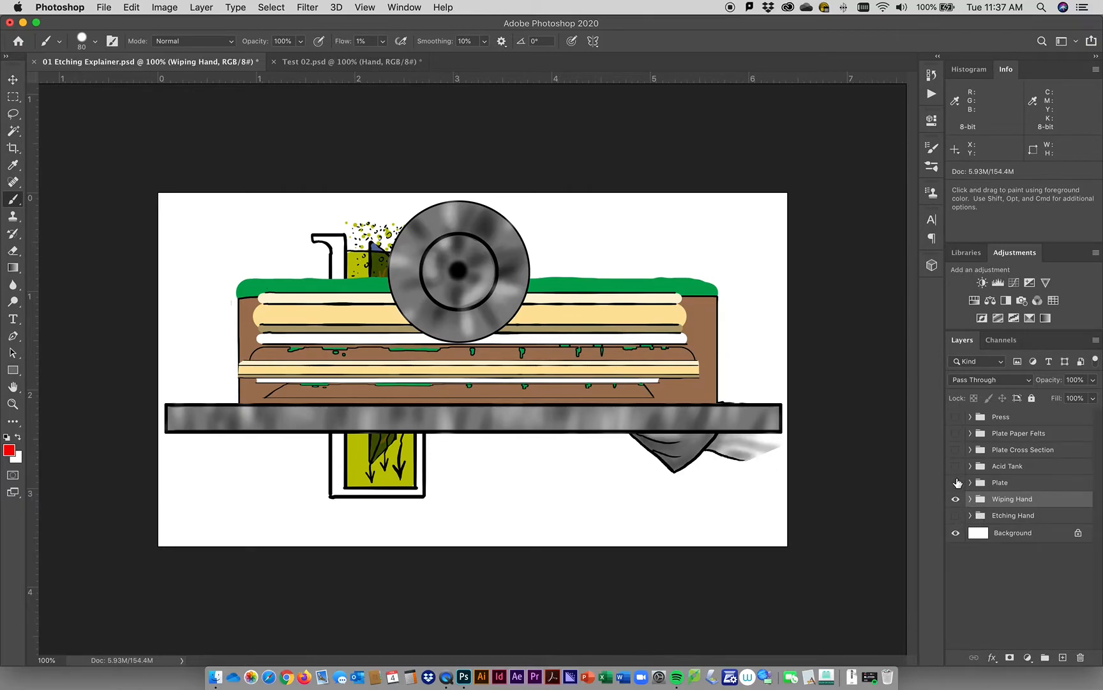
click(956, 498)
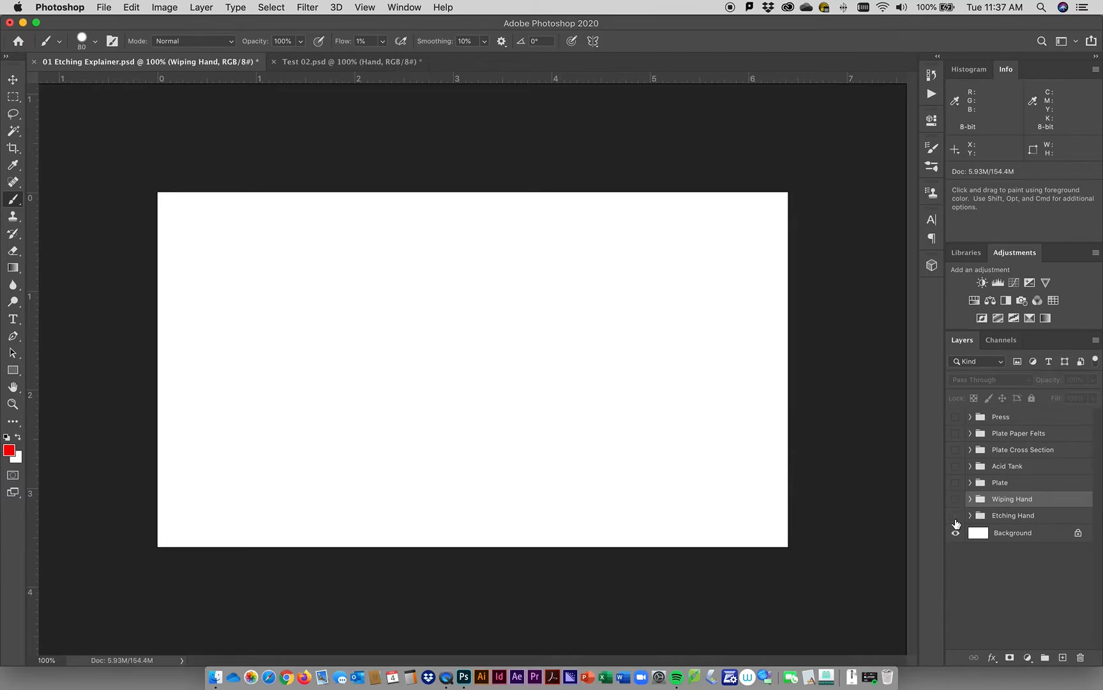
Step: Show and hide the Etching Hand, Wiping Hand and Plate groups one at a time to view each drawing alone
click(955, 516)
click(955, 516)
click(955, 499)
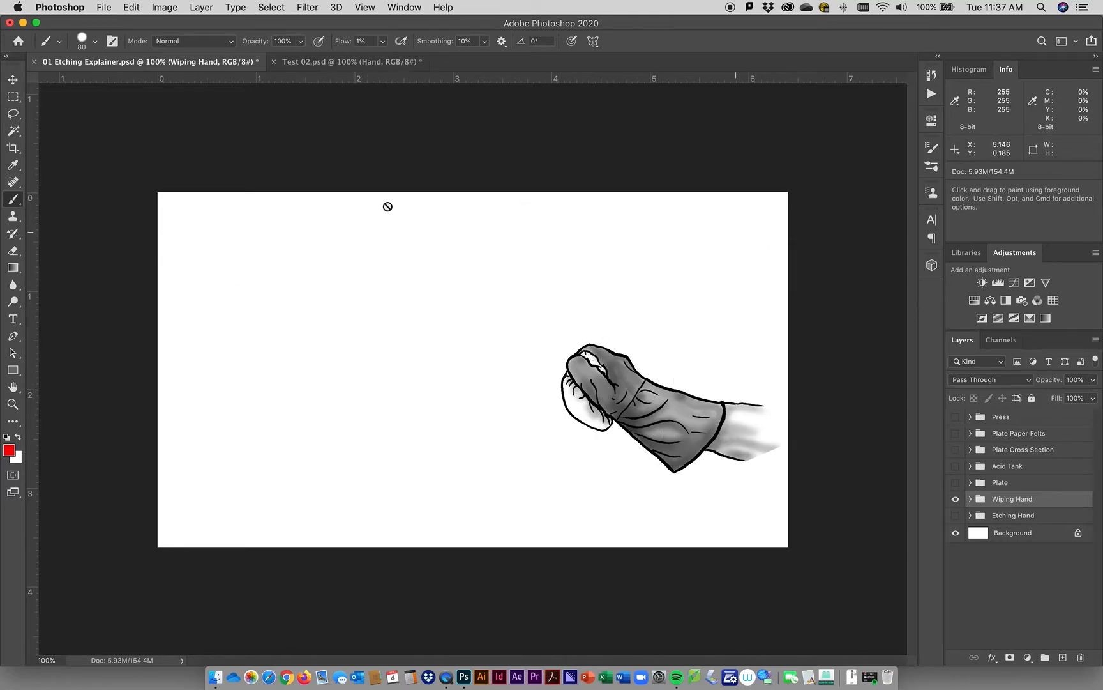
click(955, 499)
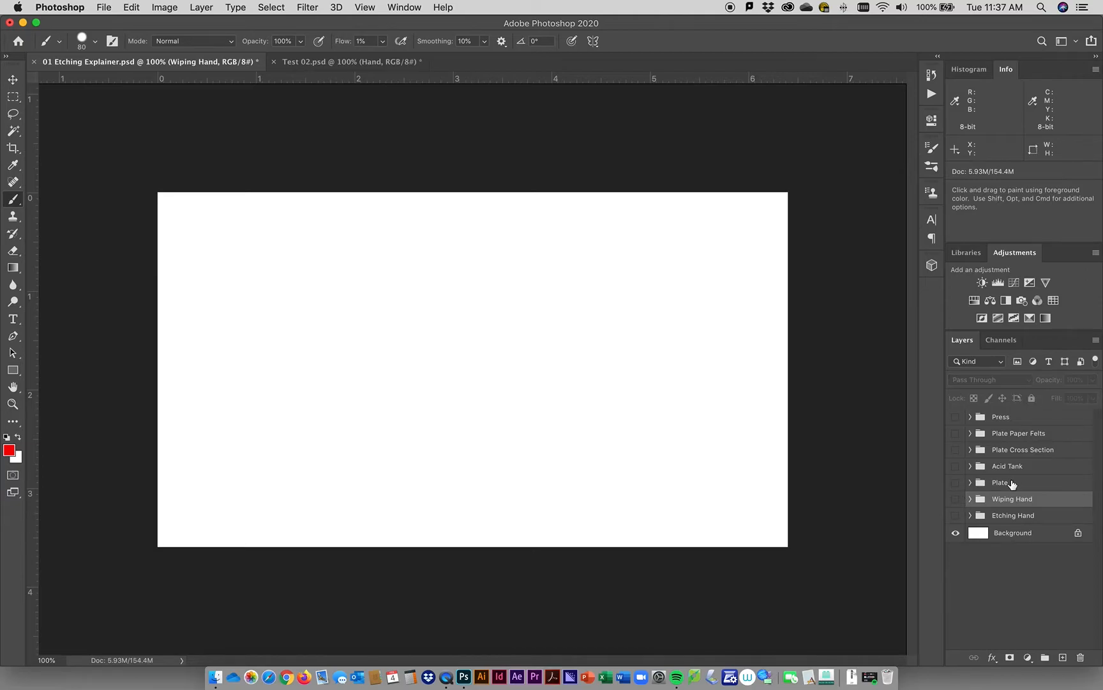
click(1005, 484)
click(955, 482)
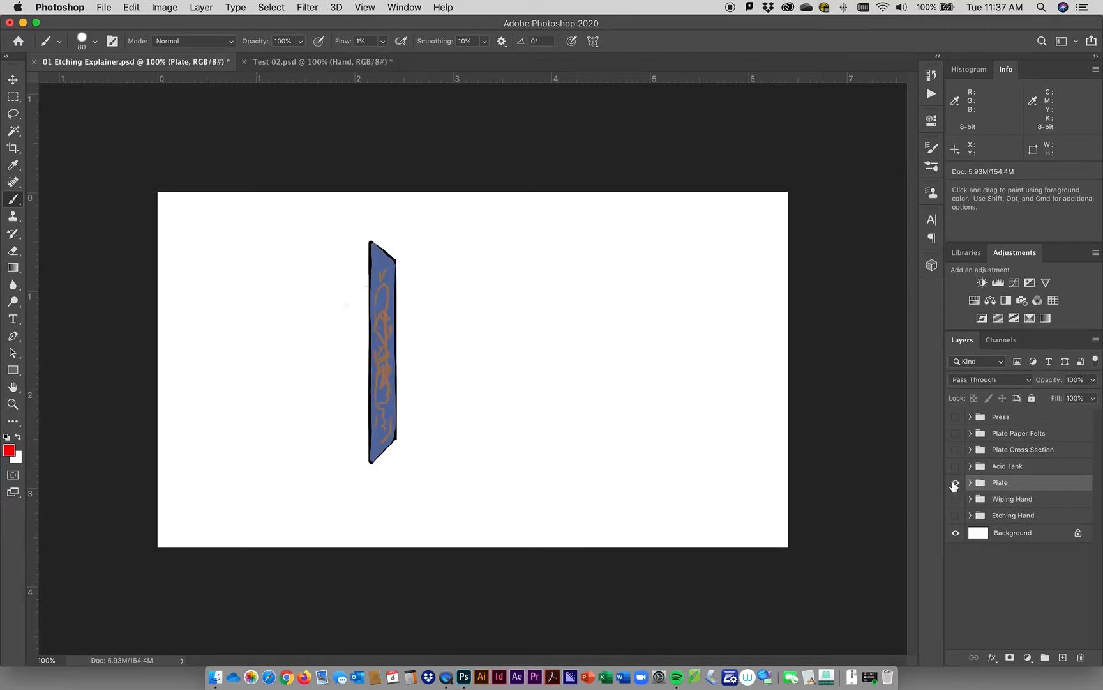
click(955, 483)
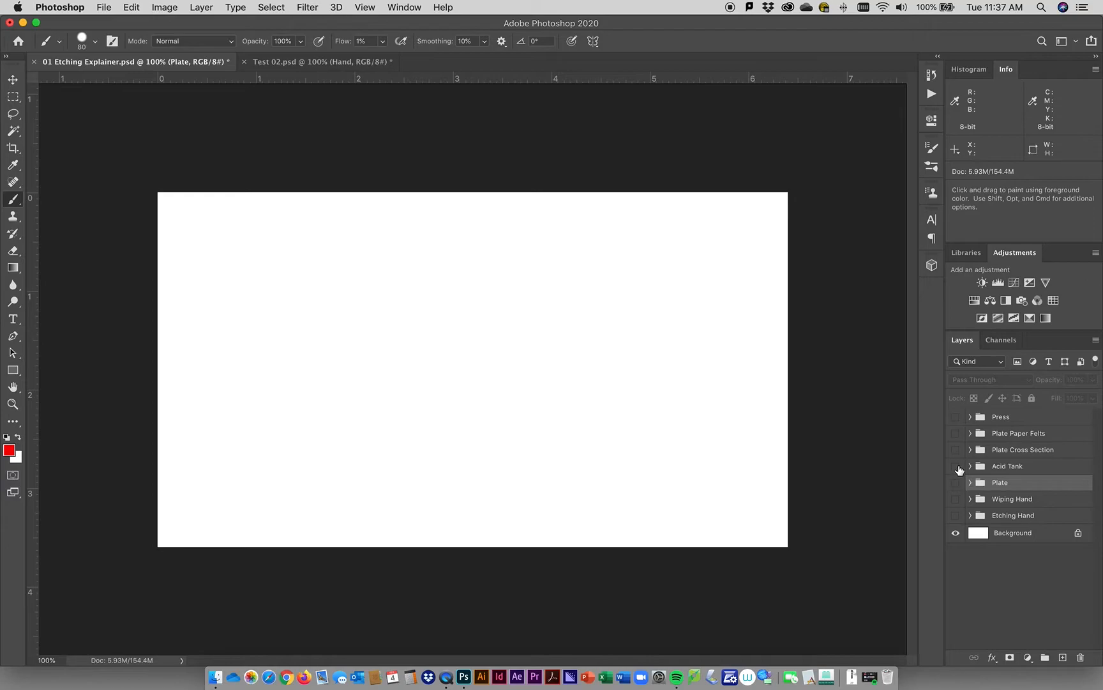
Step: Show the Acid Tank group, expand it to toggle its Solids layer off and on, and collapse and hide the group
click(955, 467)
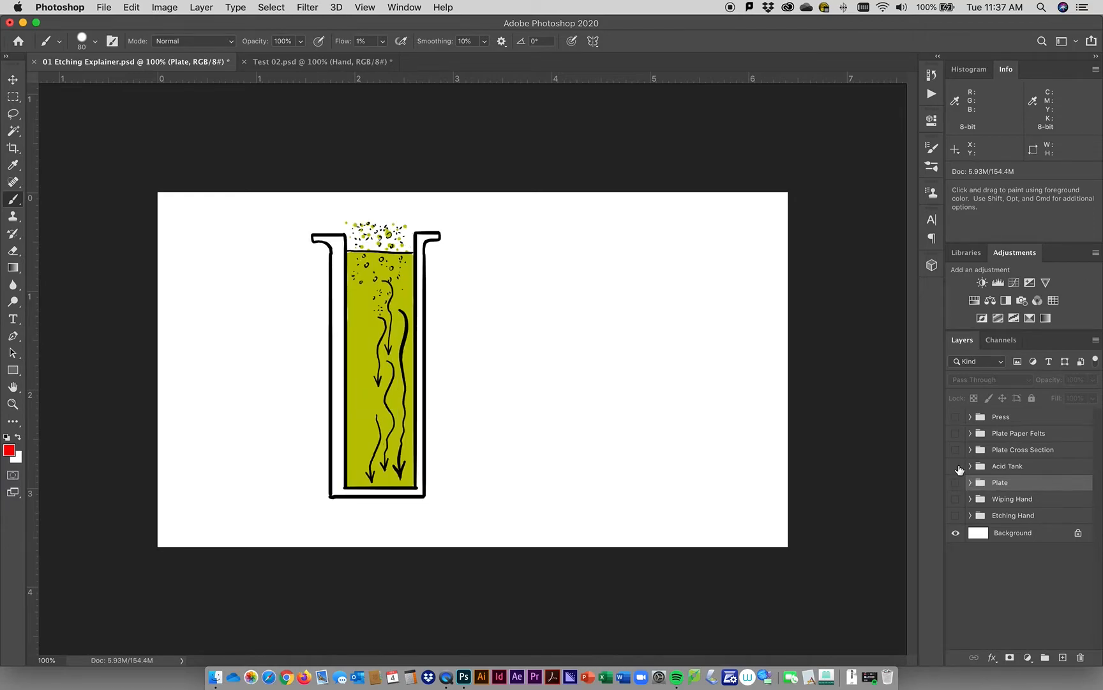
click(956, 466)
click(956, 466)
click(969, 466)
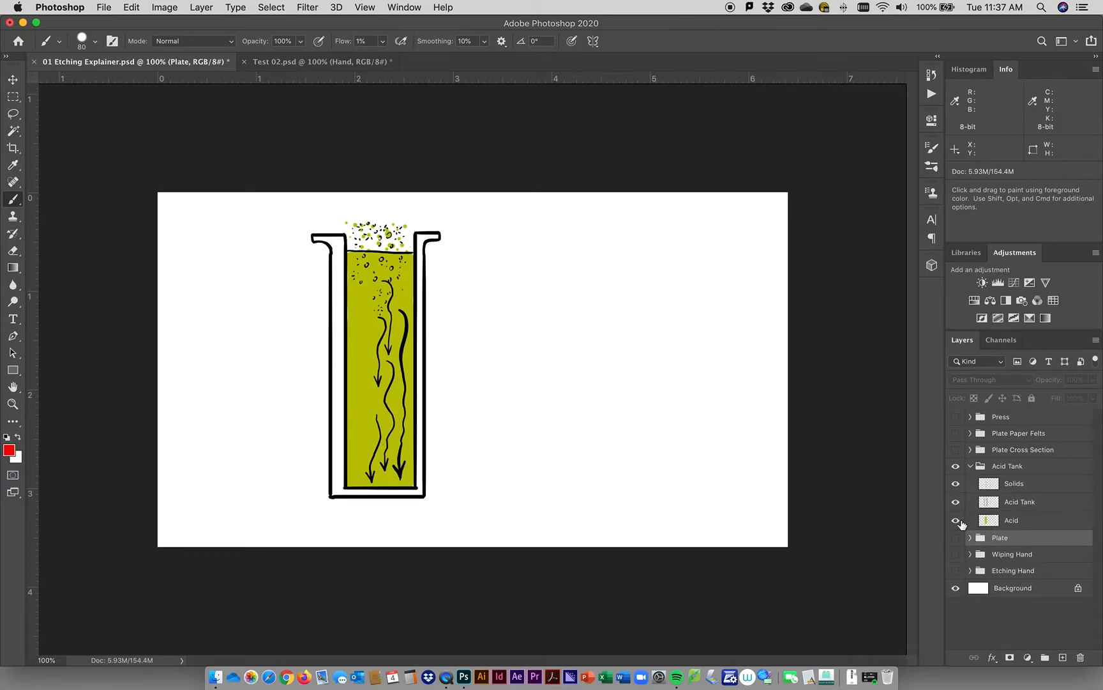
click(954, 484)
click(954, 484)
click(970, 467)
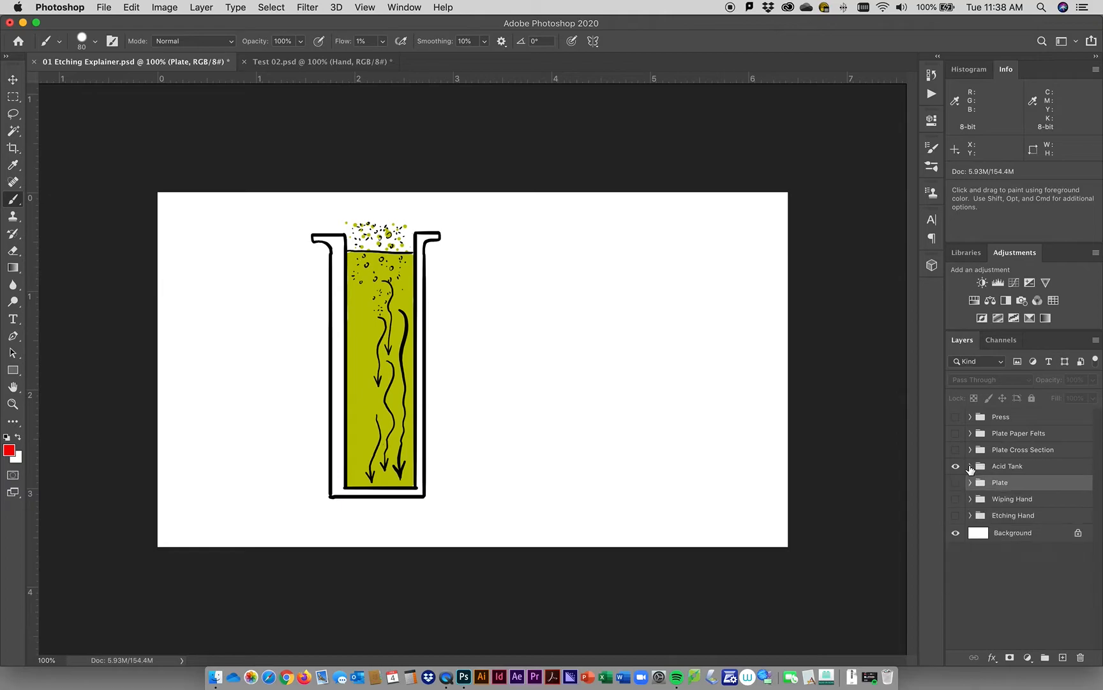
click(986, 450)
click(955, 466)
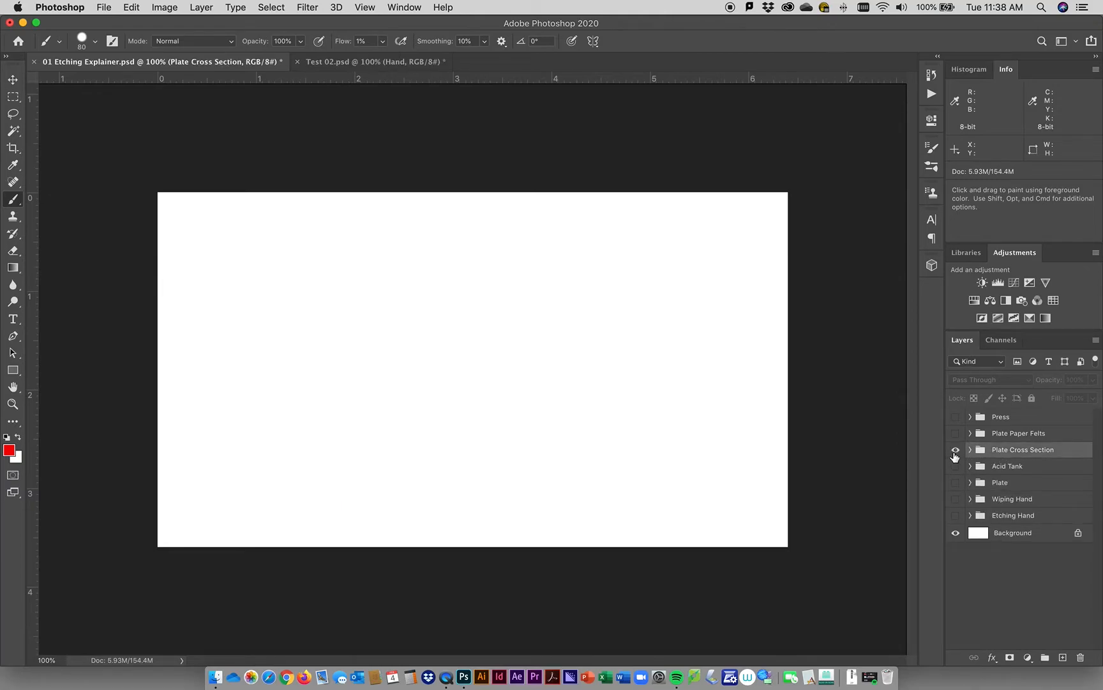
Step: Show the Plate Cross Section group, expand it to toggle its Section 03 and Ground 02 layers, and collapse and hide it
click(955, 451)
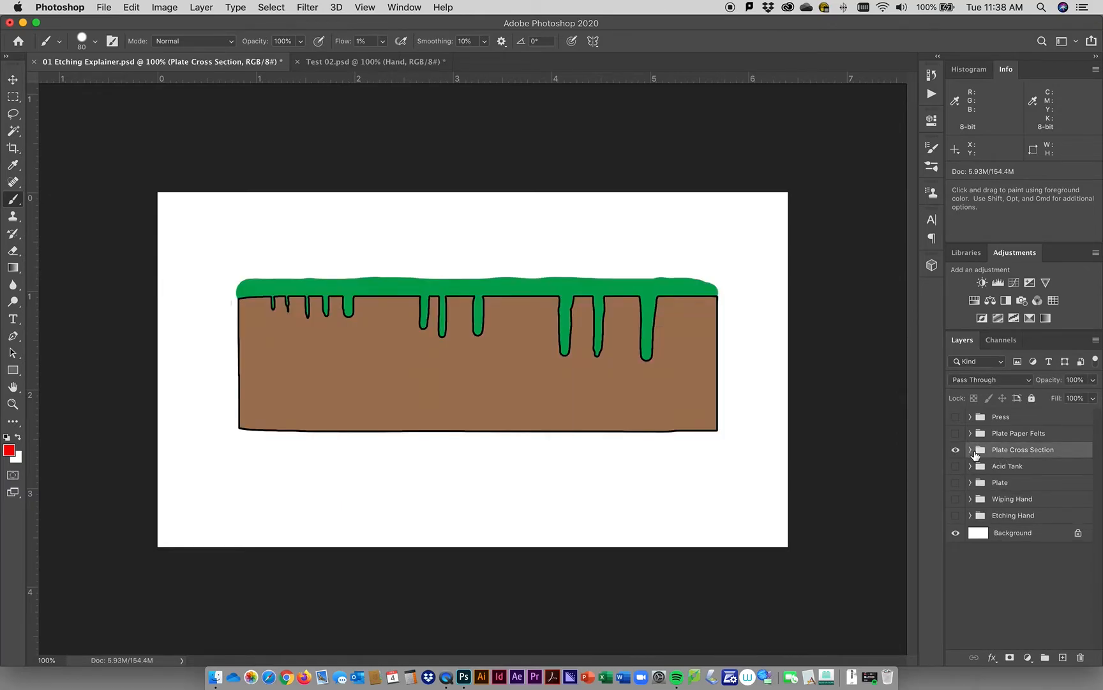
click(970, 451)
click(956, 487)
click(956, 487)
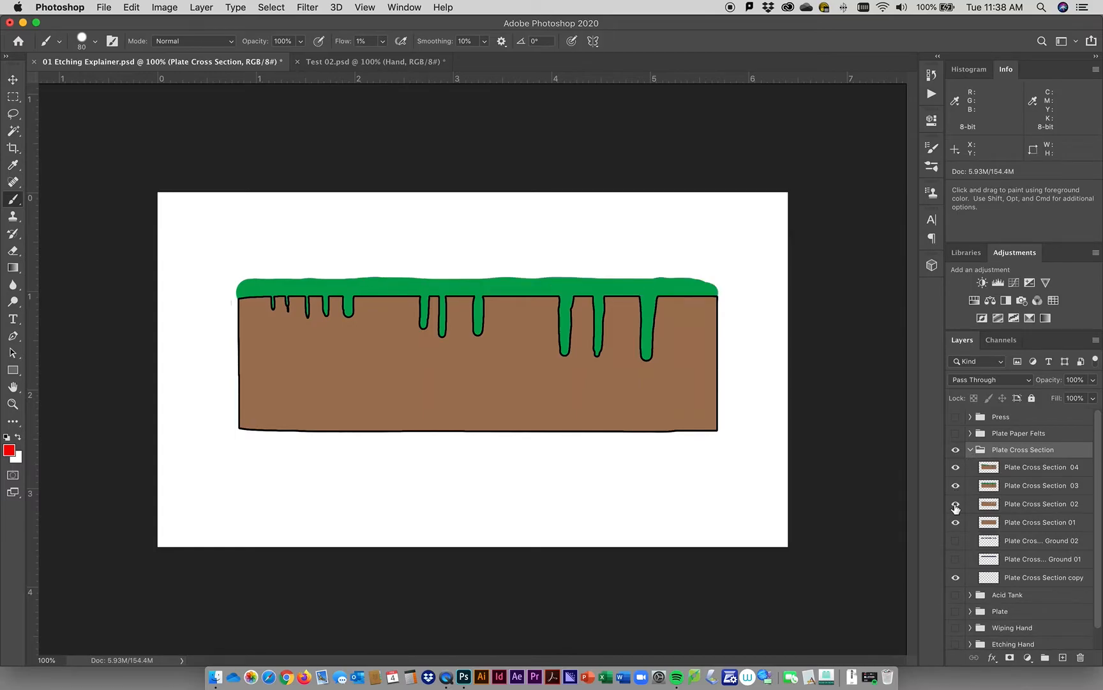
click(956, 542)
click(957, 544)
click(970, 450)
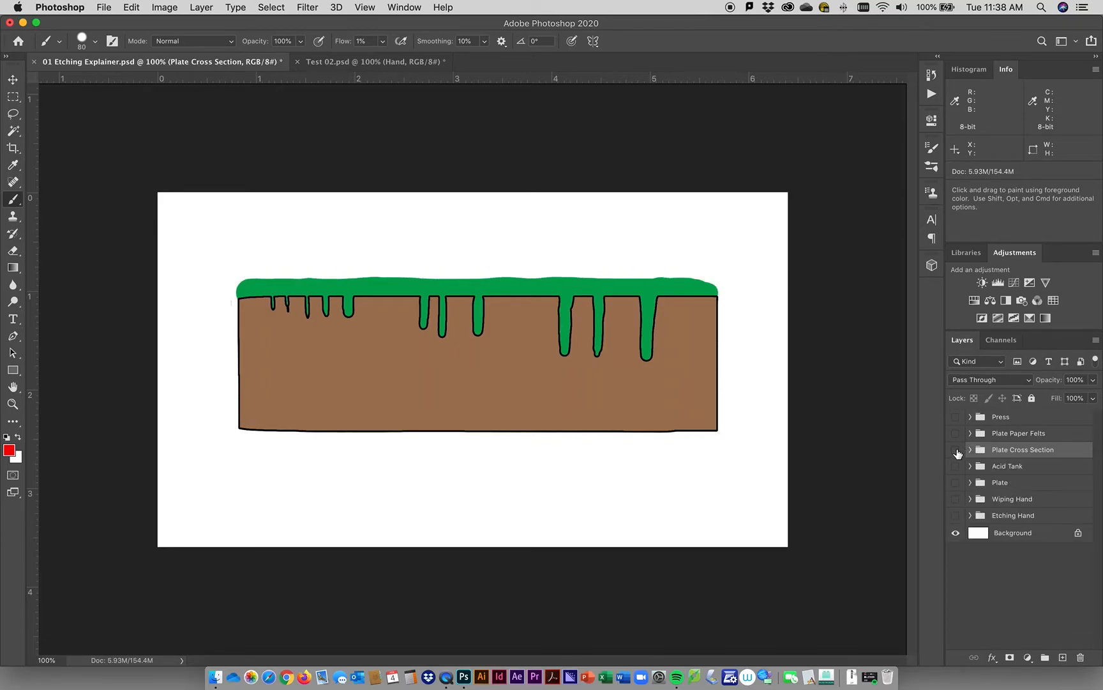
click(956, 451)
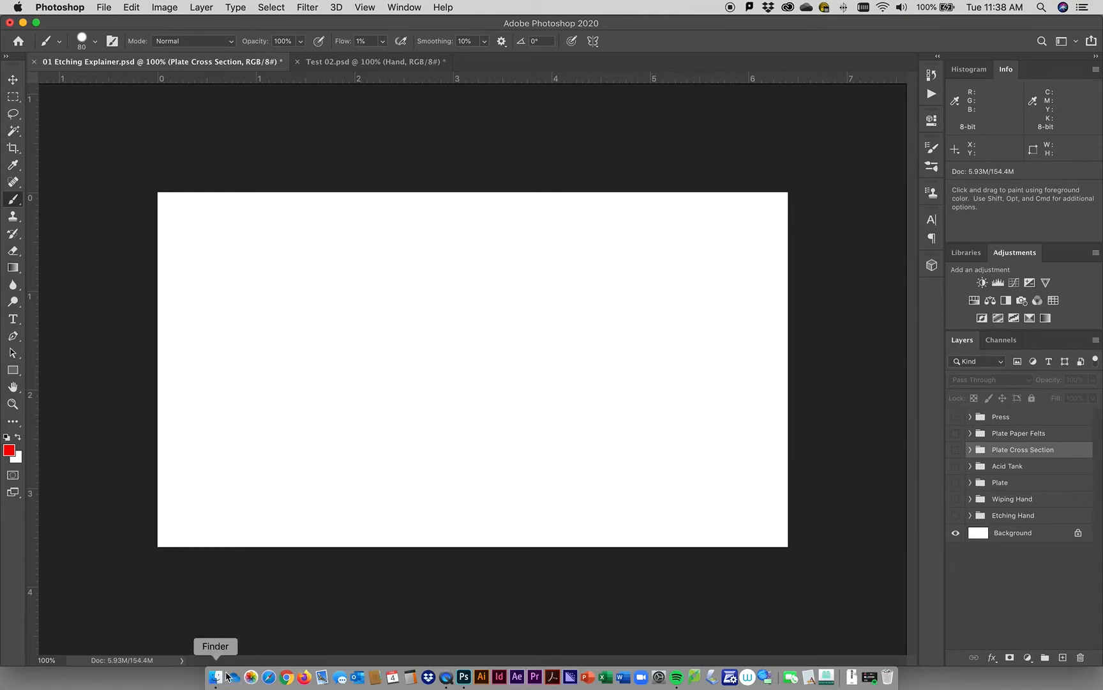
Step: Save 01 Etching Explainer.psd with layers and maximized compatibility into a new Desktop folder named Unit 03
click(103, 8)
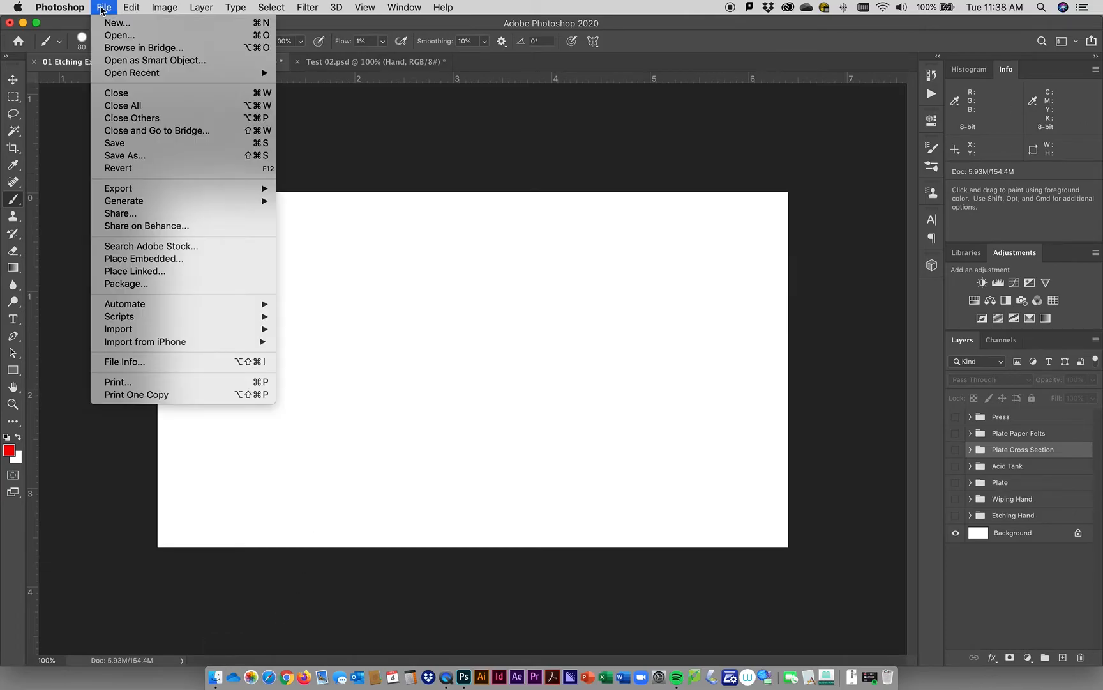
click(125, 155)
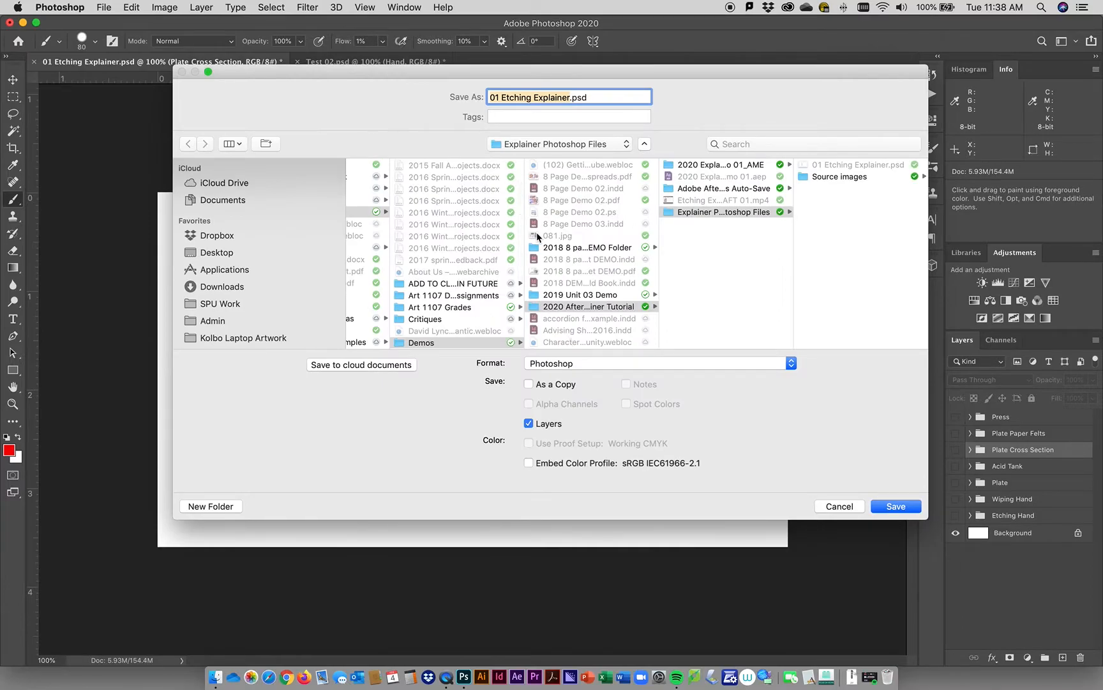
click(212, 253)
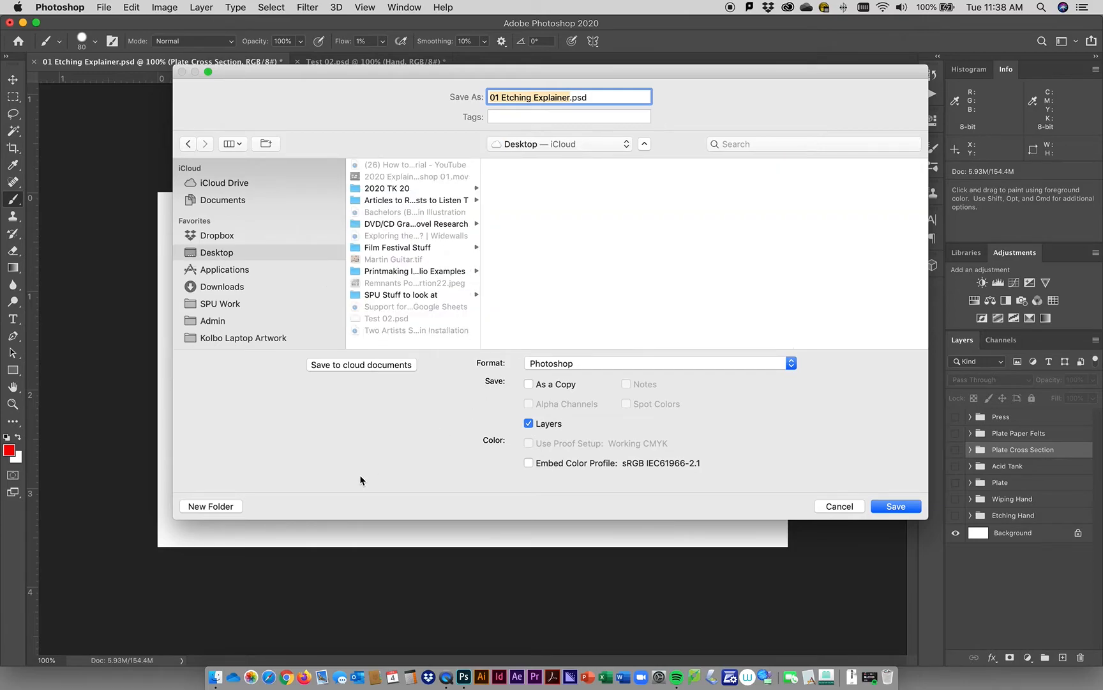
click(227, 509)
text(Unit 03)
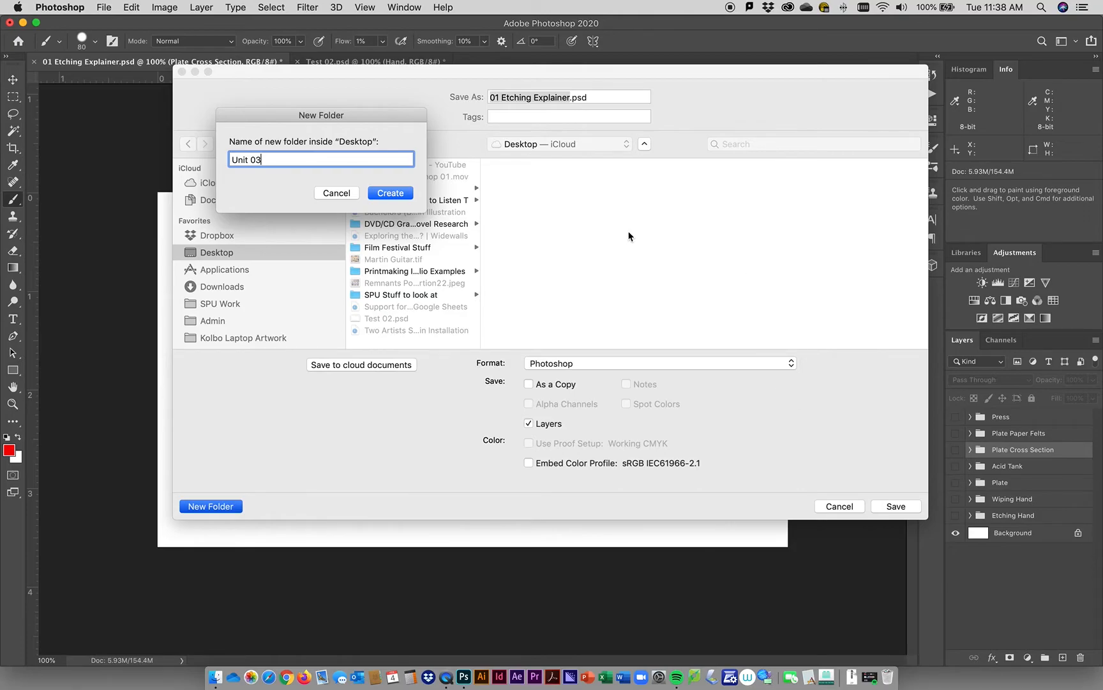
click(385, 196)
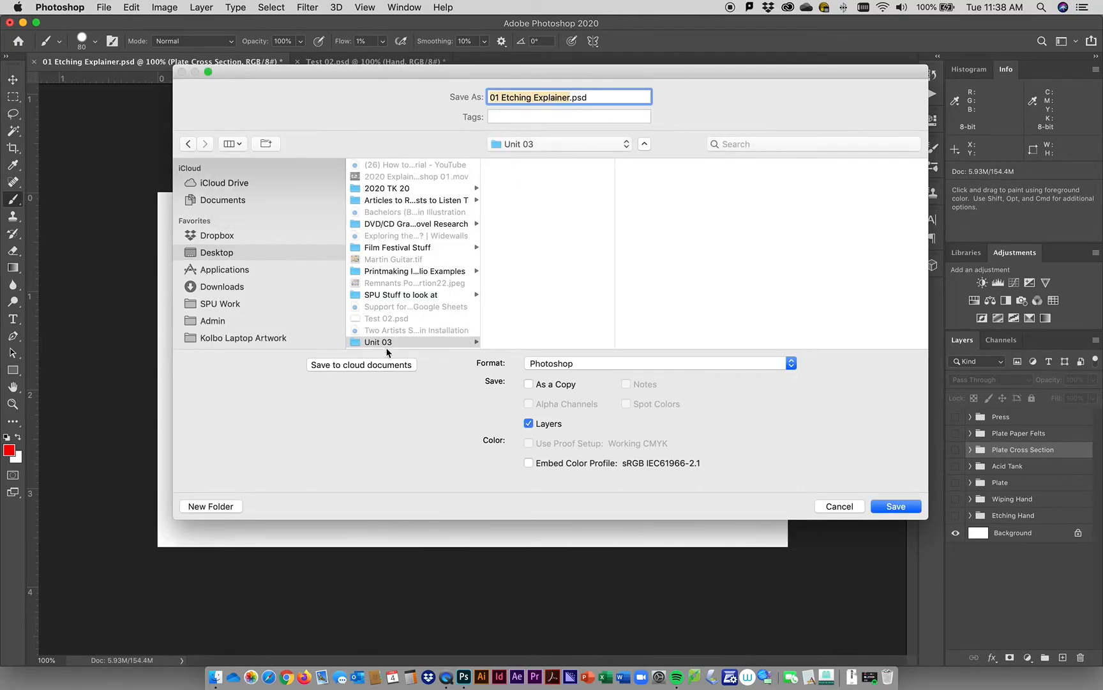
click(906, 512)
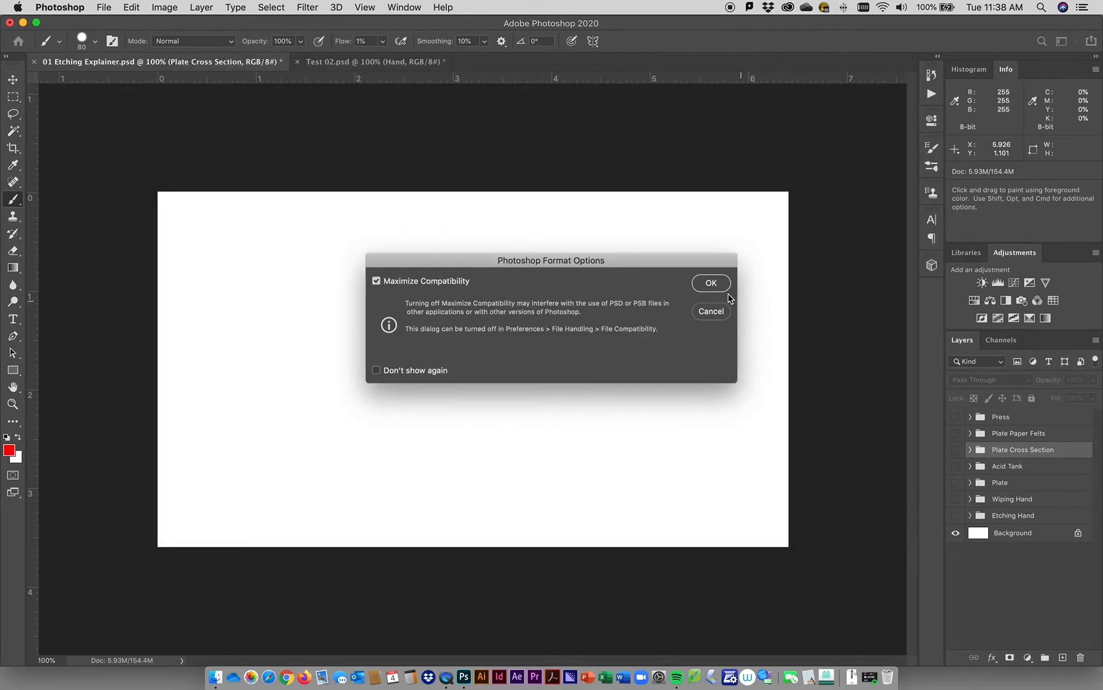
click(715, 285)
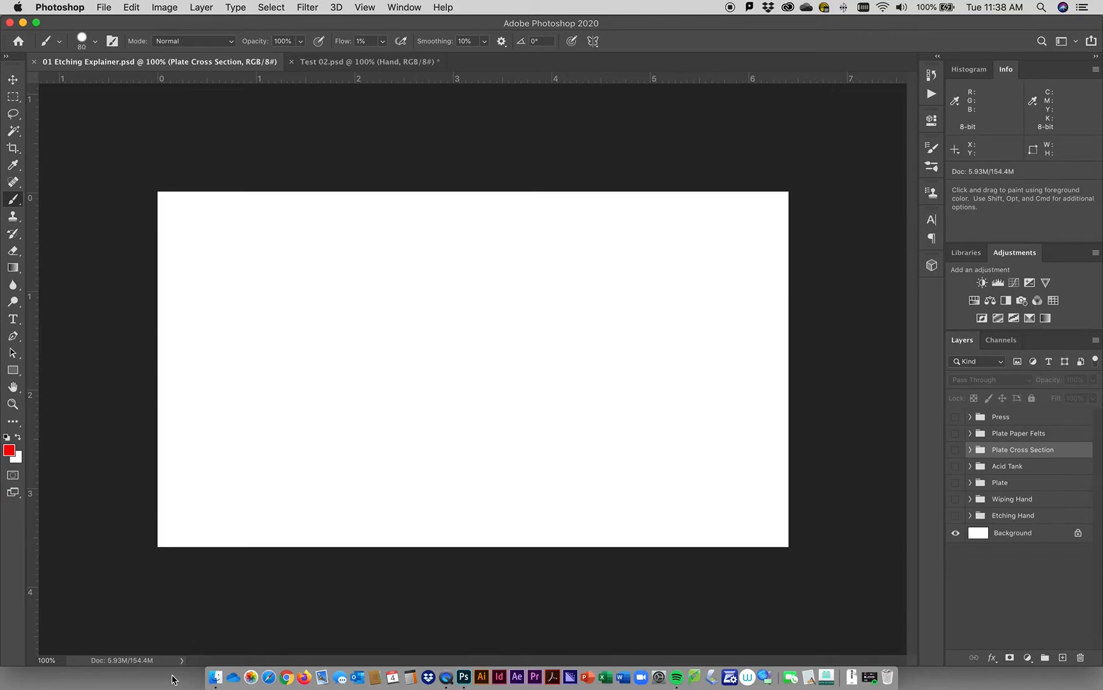
Step: Switch to Finder, open the Unit 03 folder on the Desktop, and preview 01 Etching Explainer.psd
click(215, 678)
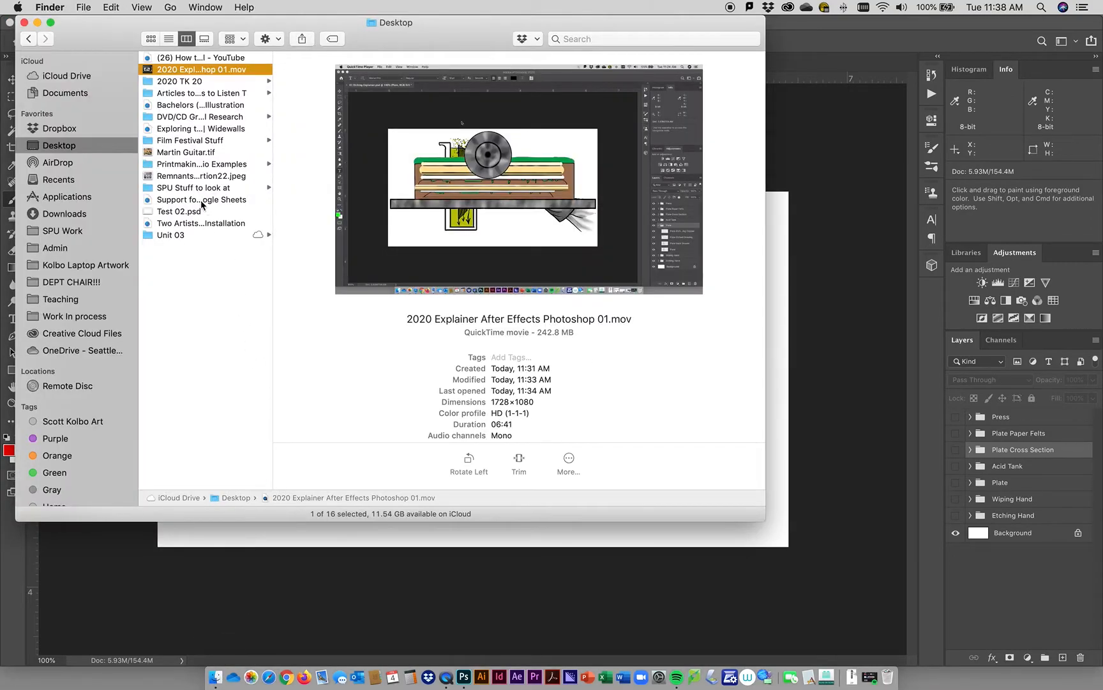
scroll(67, 142, down, 1)
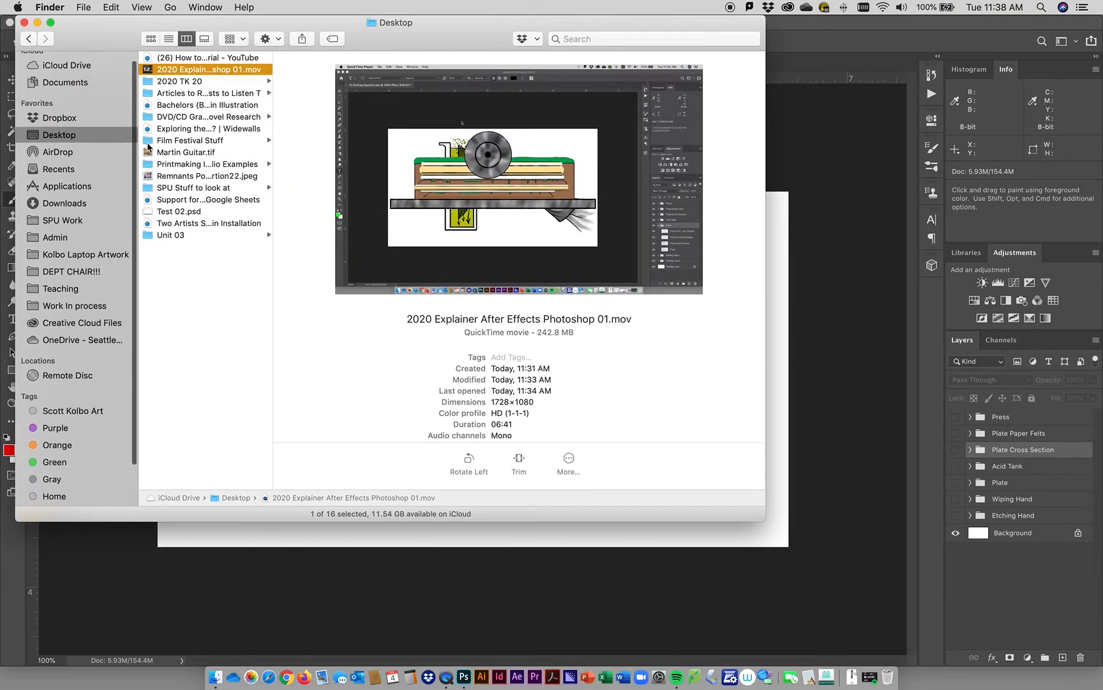
click(171, 235)
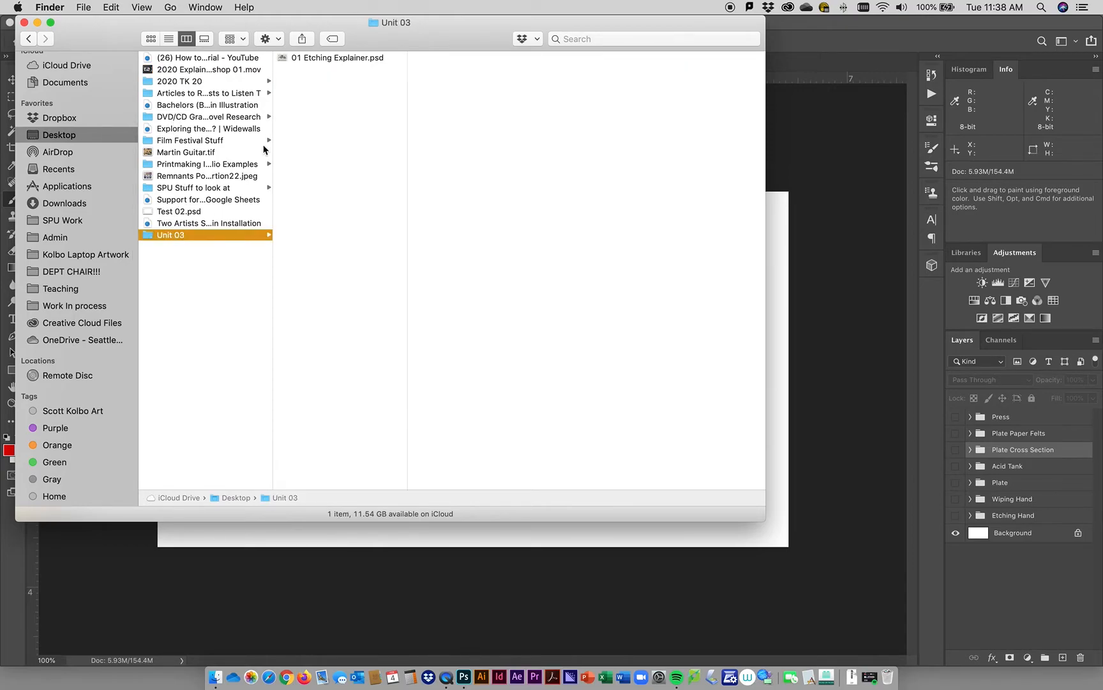
click(343, 59)
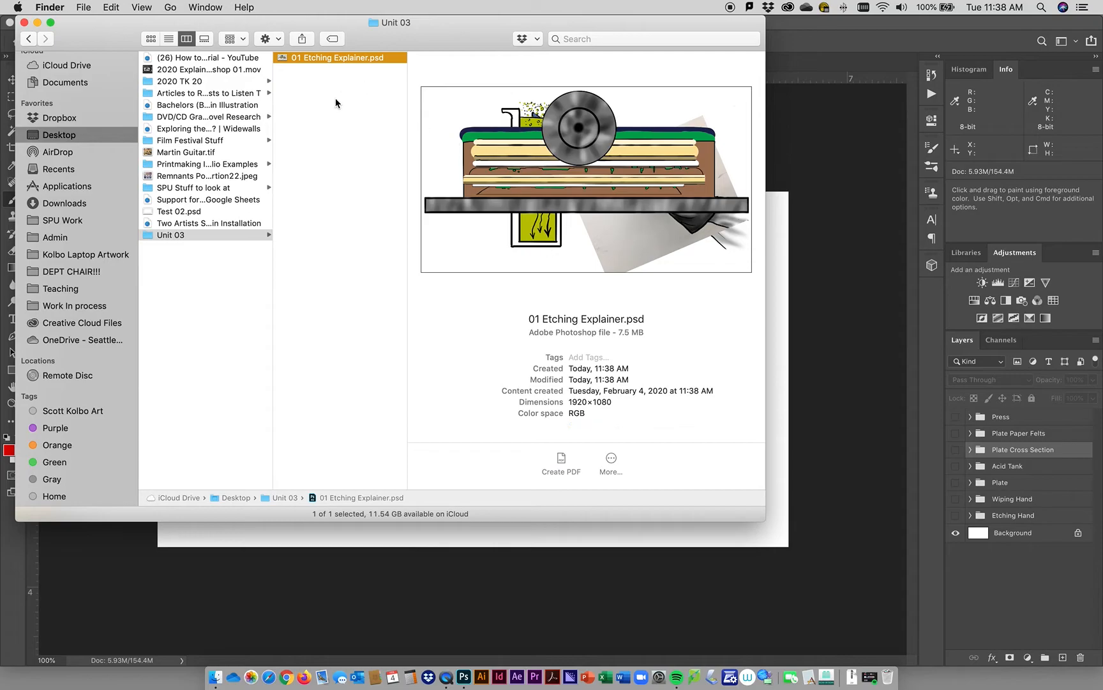
Step: Create a folder named Assets inside the Unit 03 folder
click(152, 237)
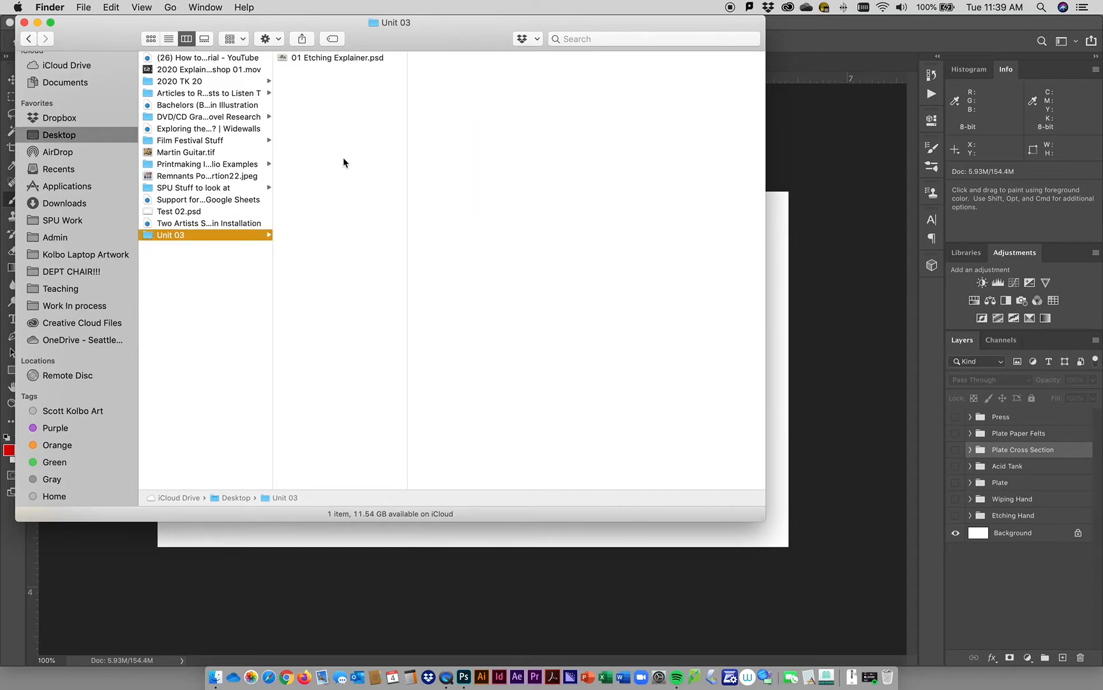
click(277, 40)
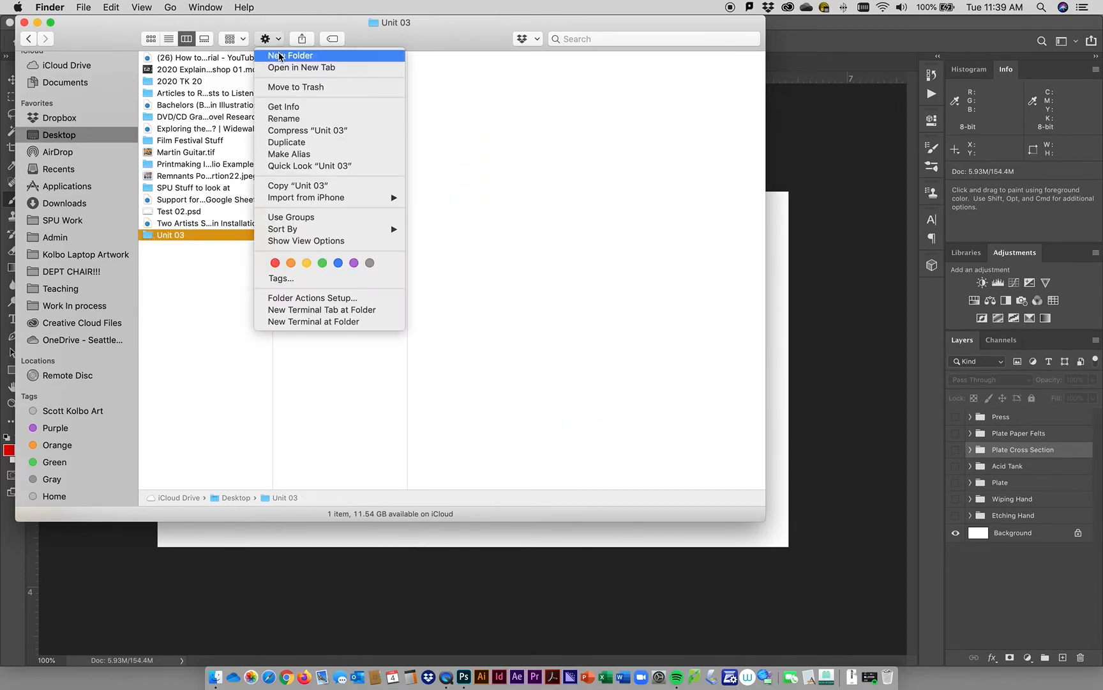
click(279, 56)
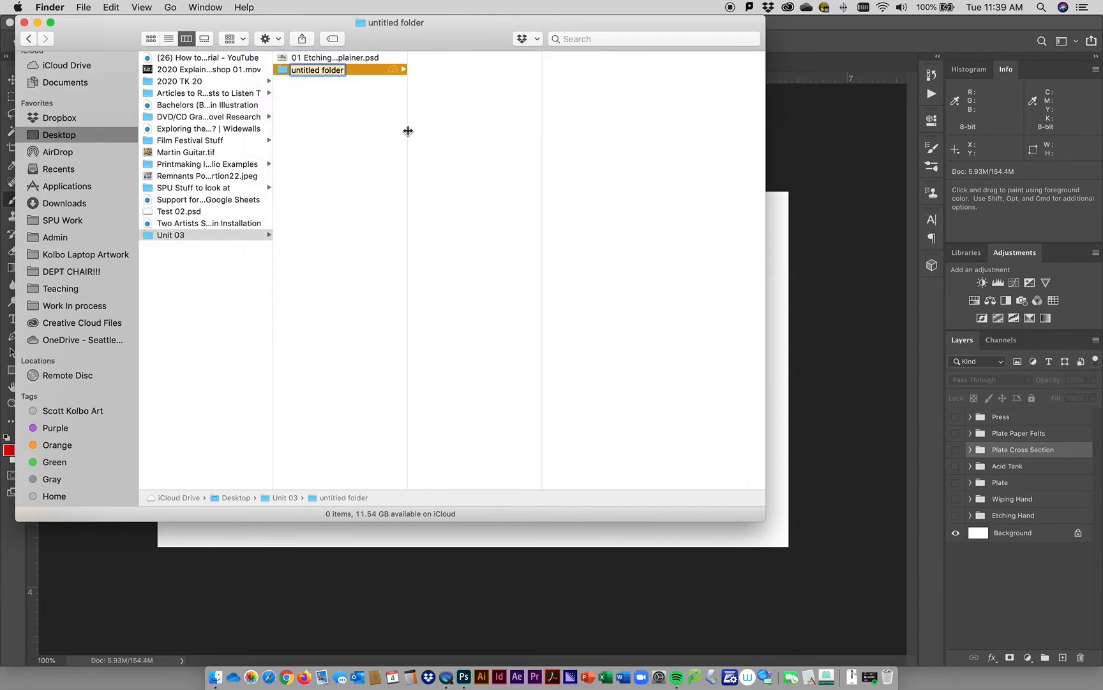
text(Assets)
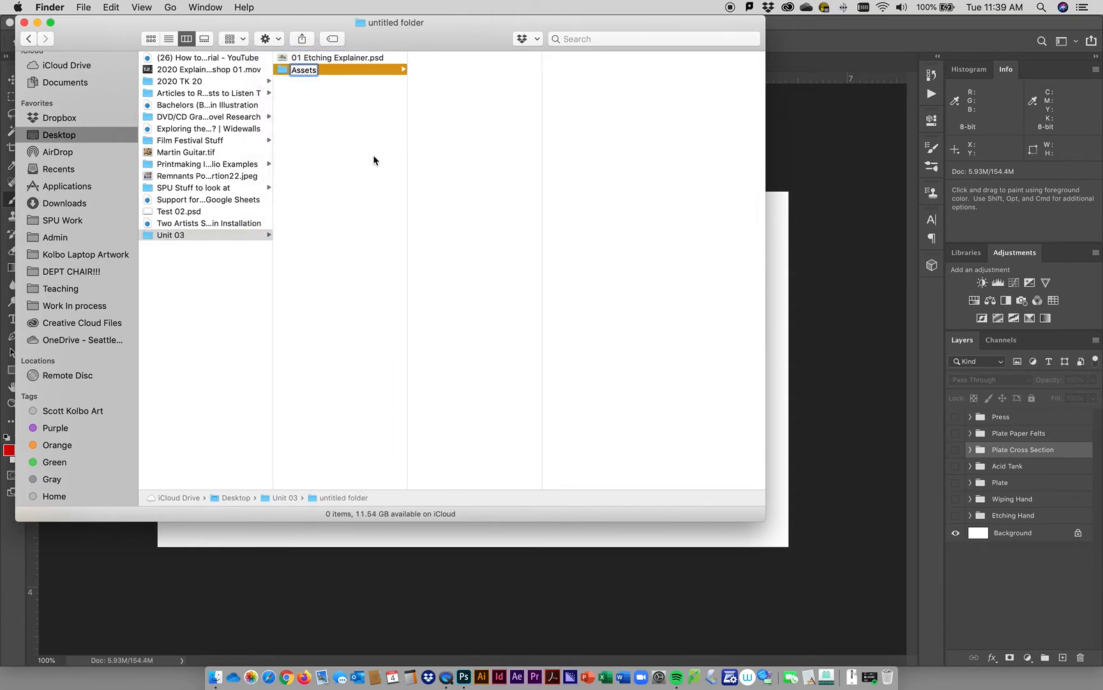
click(332, 77)
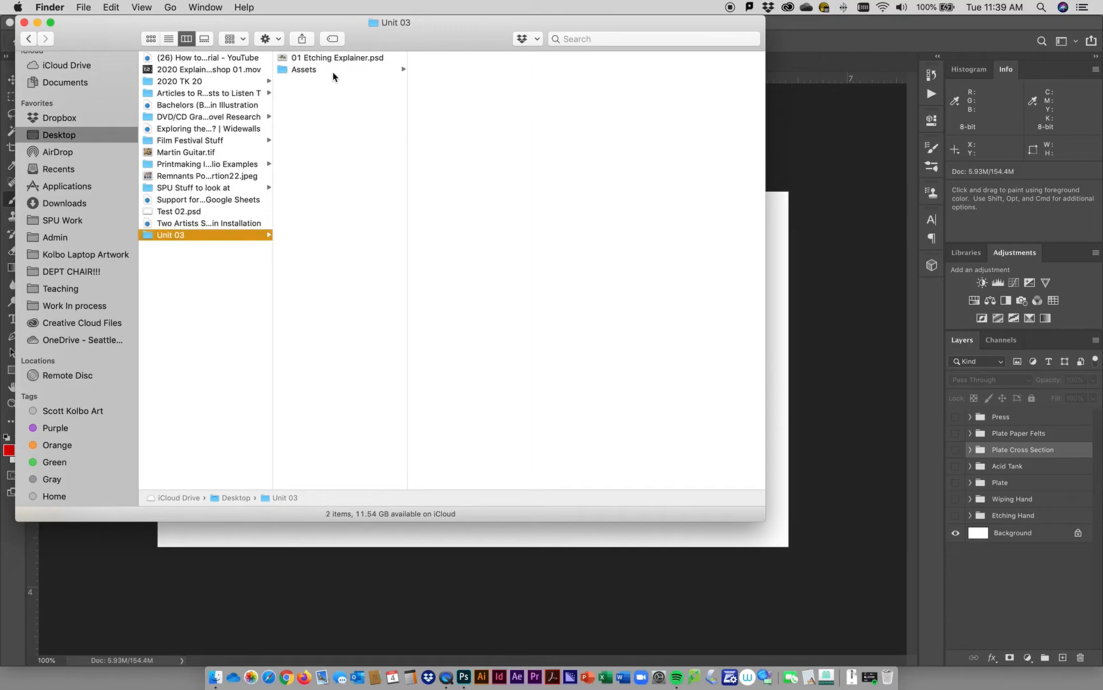
Step: Create a folder named Type inside the Unit 03 folder
click(277, 41)
click(281, 56)
text(T)
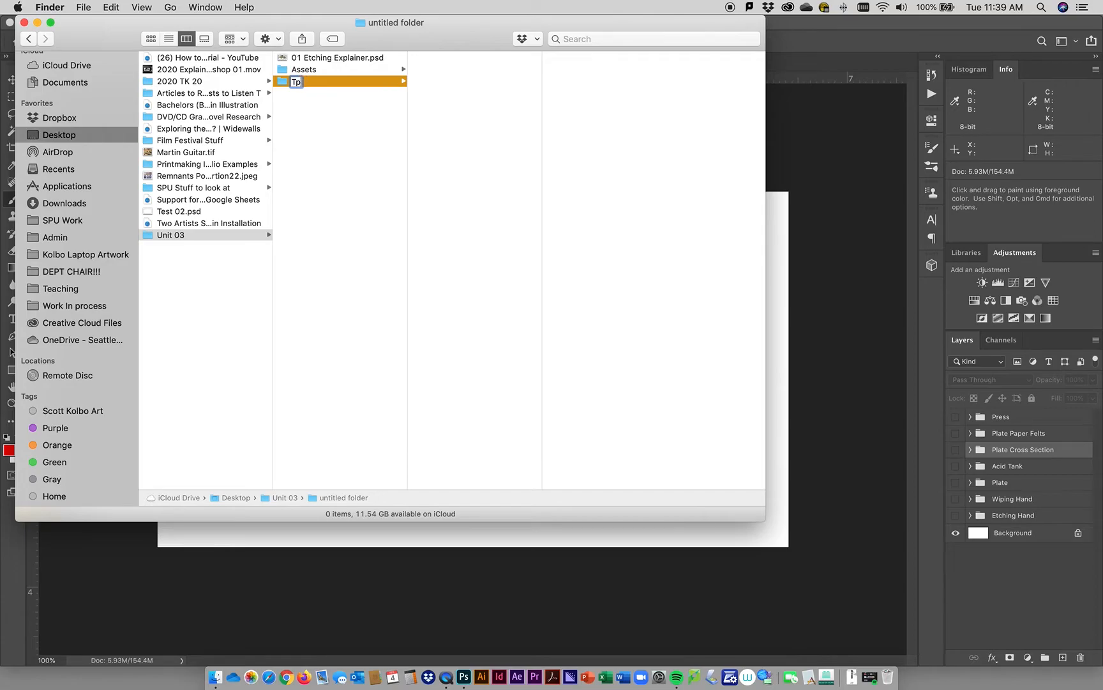
text(ype)
click(326, 145)
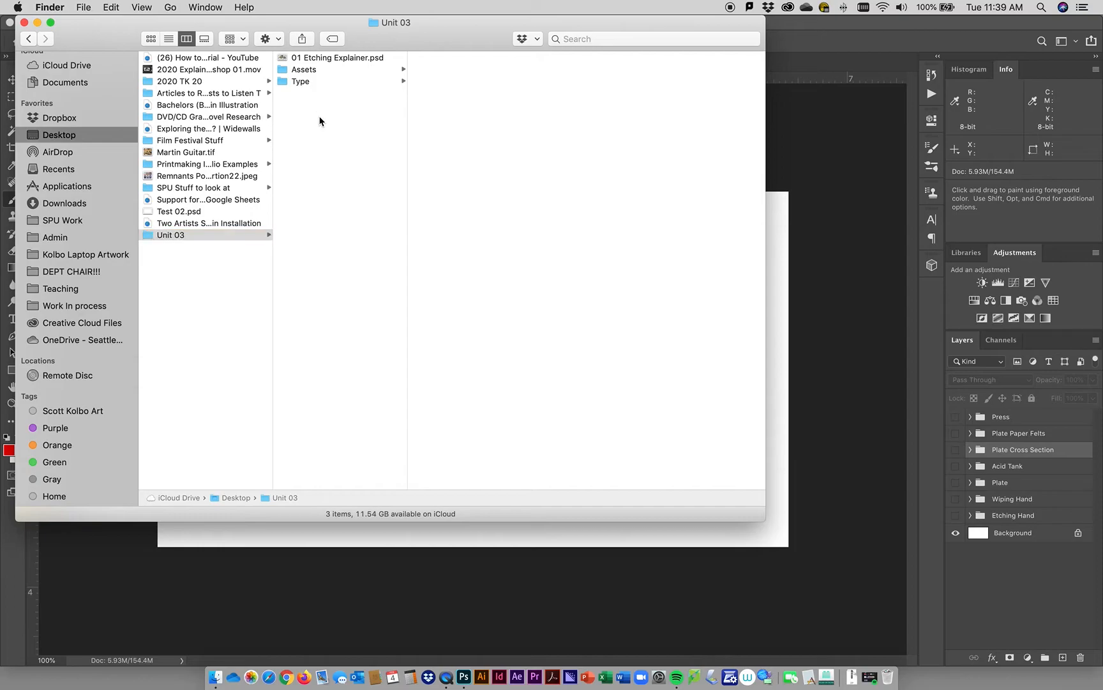
Step: Create a folder named Drafts inside the Unit 03 folder
click(280, 38)
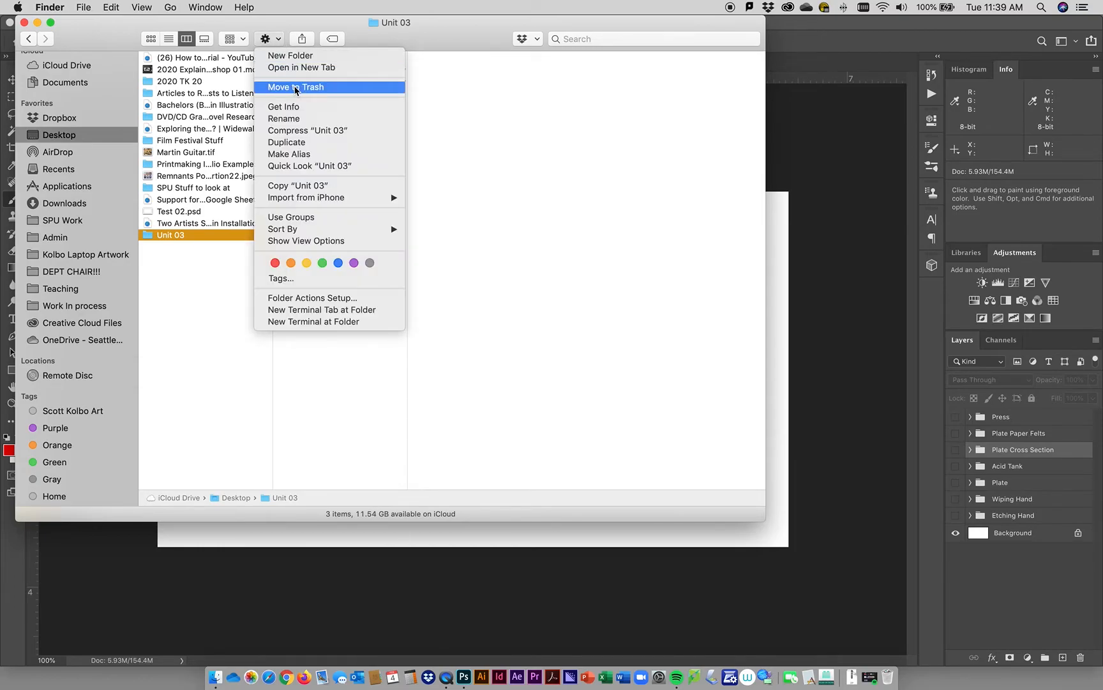
click(289, 55)
text(Drafts)
key(Return)
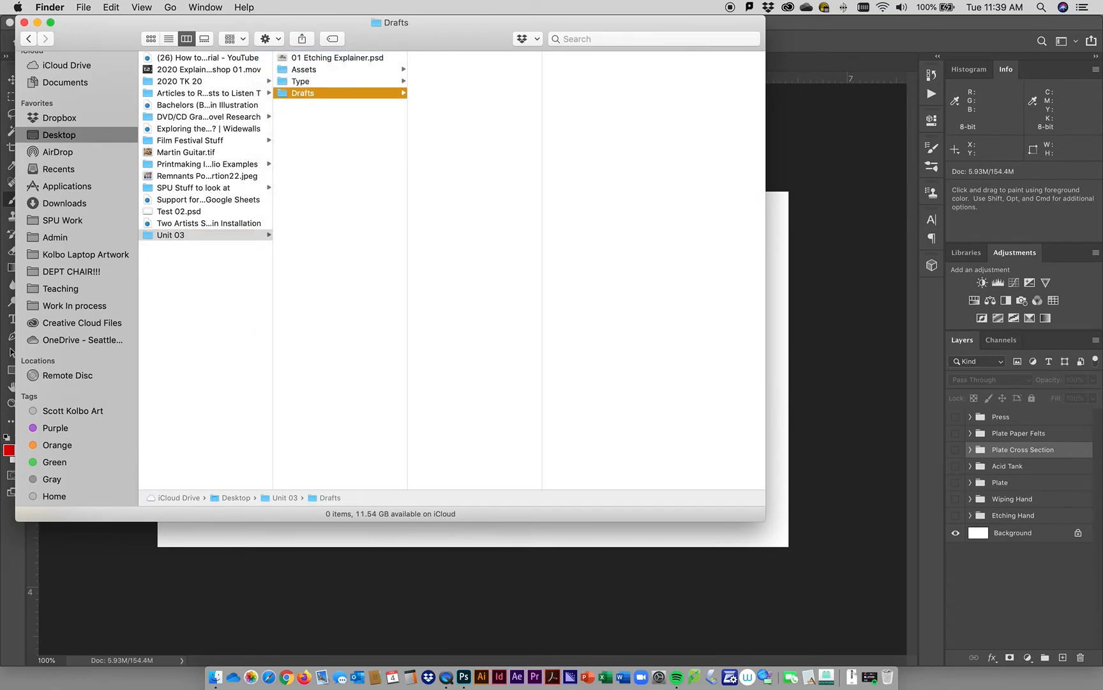
Step: Create a folder named Renders and move it out of Drafts to the main level of the Unit 03 folder
click(280, 38)
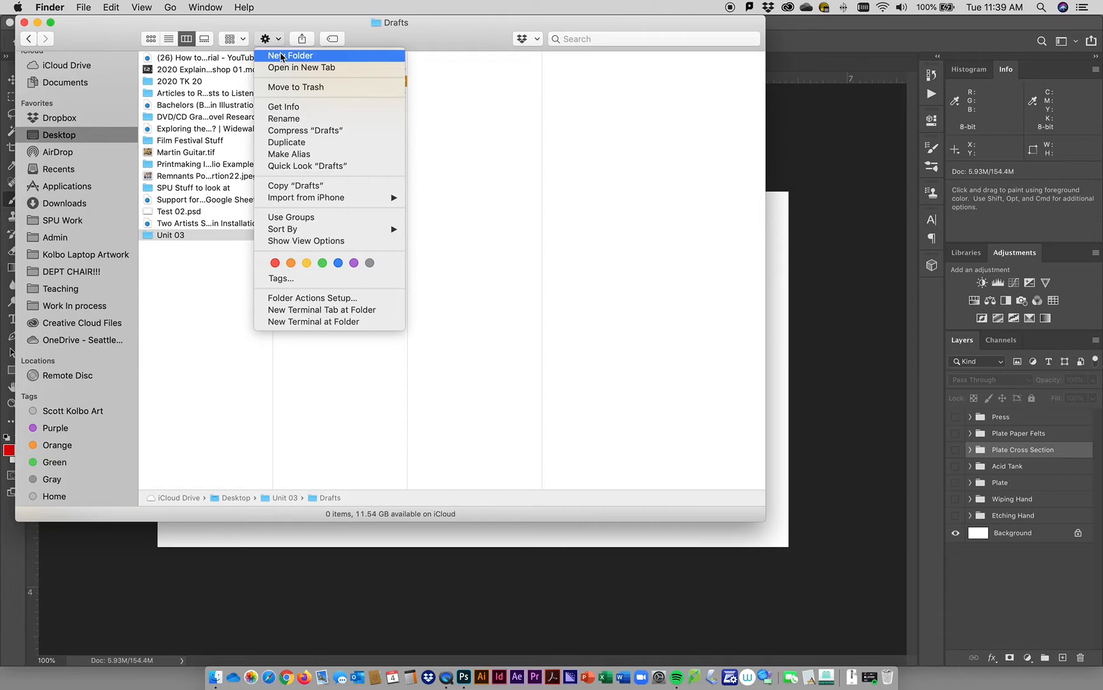
click(282, 57)
text(Renders)
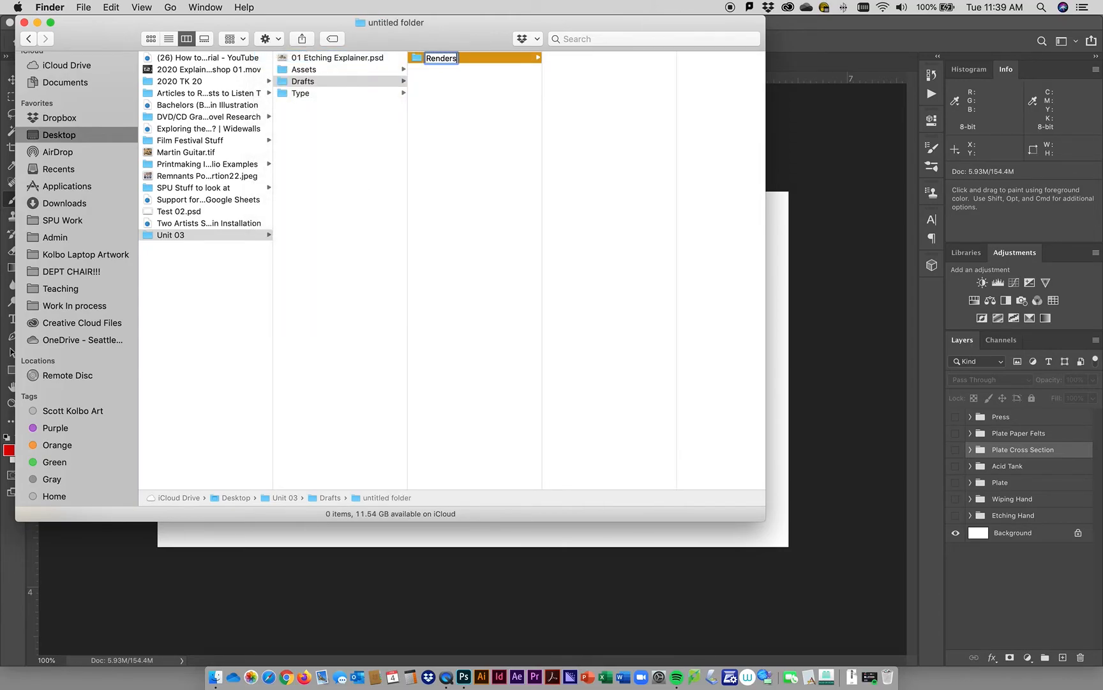
click(425, 163)
drag(428, 58, 289, 122)
click(186, 235)
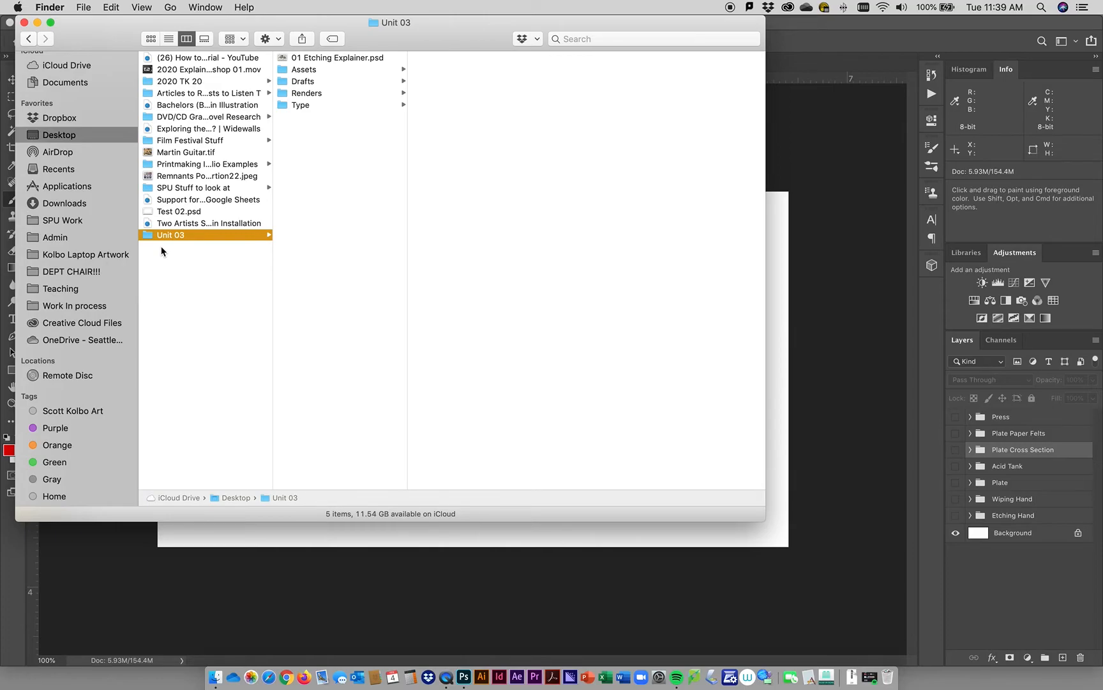
Step: Preview 01 Etching Explainer.psd and review the contents of the Unit 03 folder from the Desktop
click(338, 61)
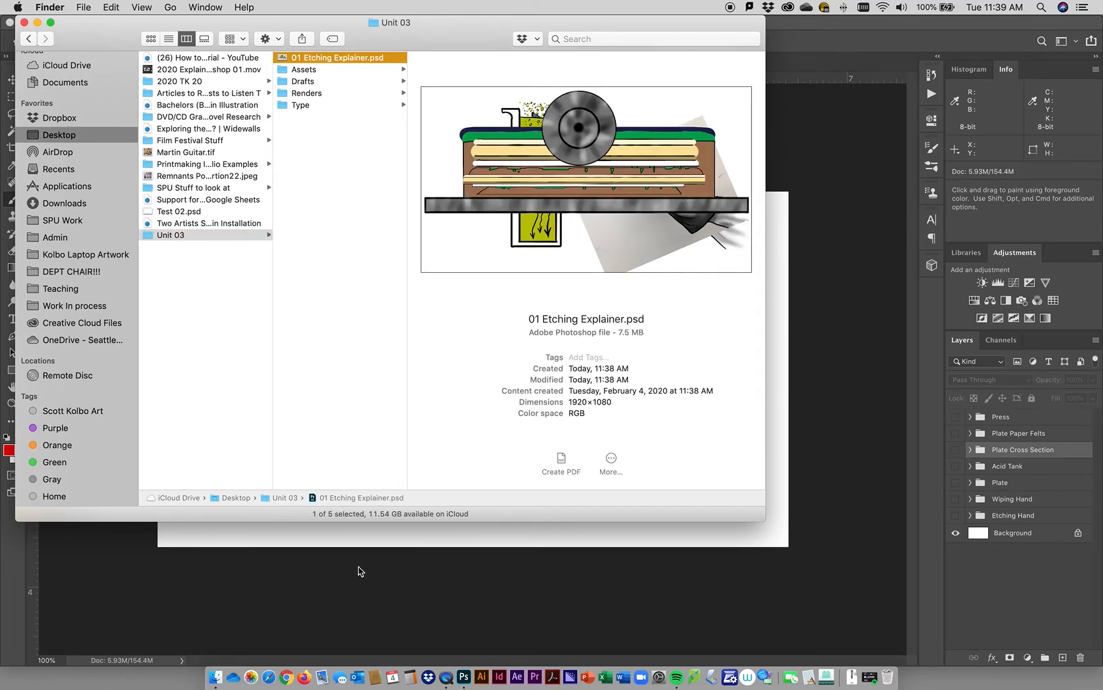
click(229, 371)
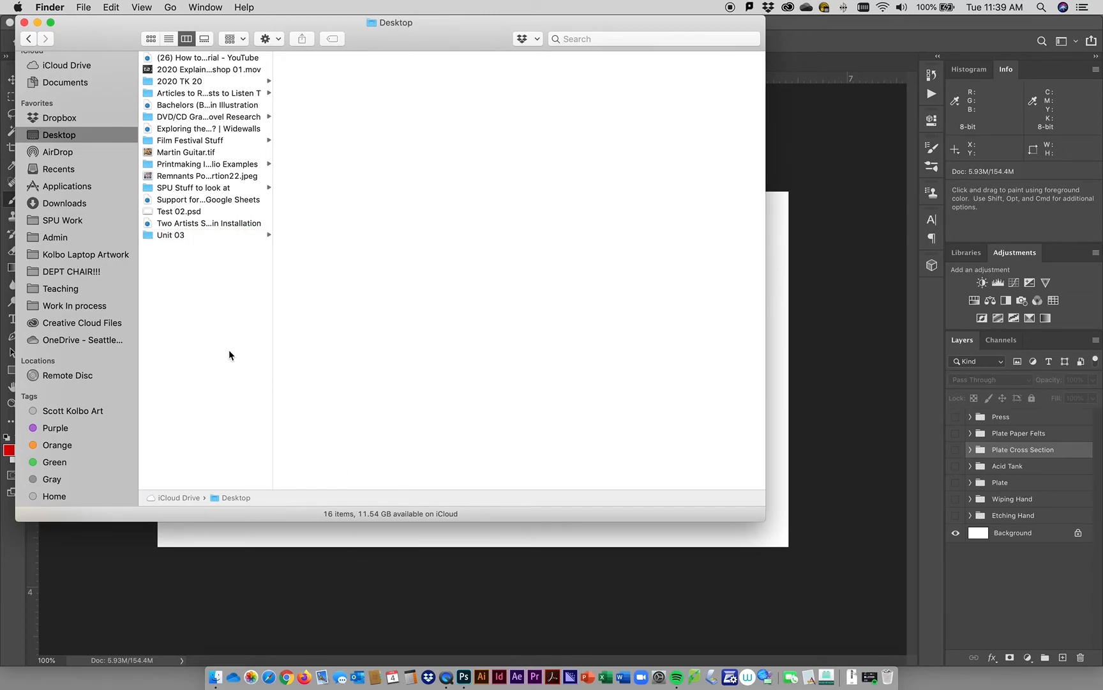
click(178, 236)
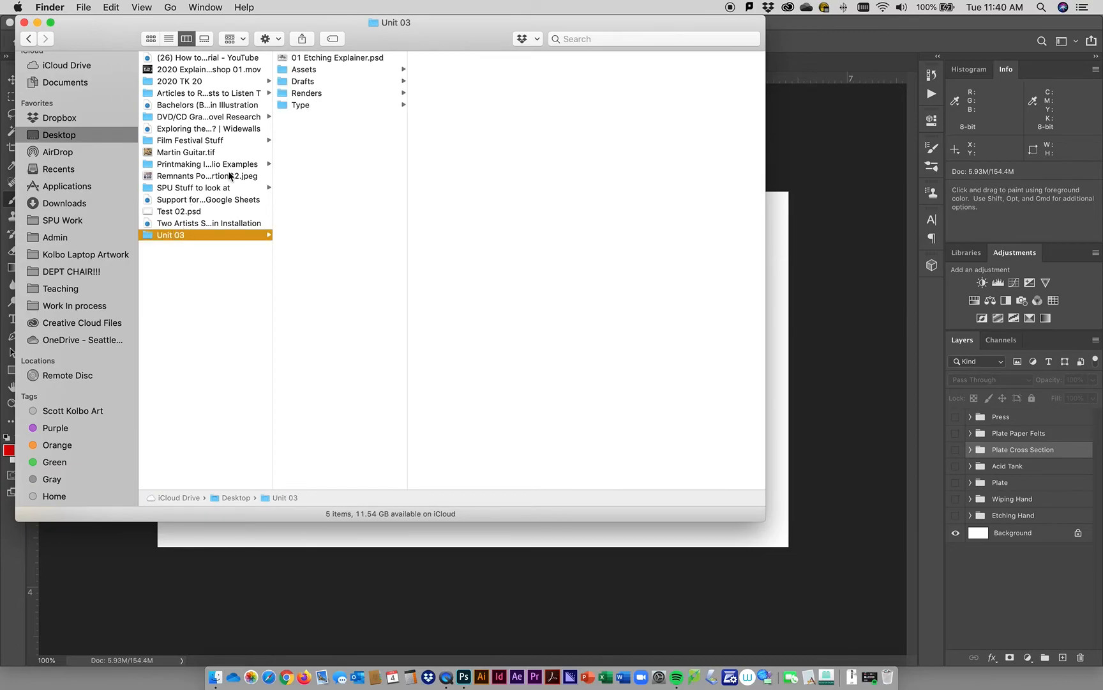
Step: Duplicate Martin Guitar.tif on the Desktop and move the copy into the Assets folder inside Unit 03
click(183, 154)
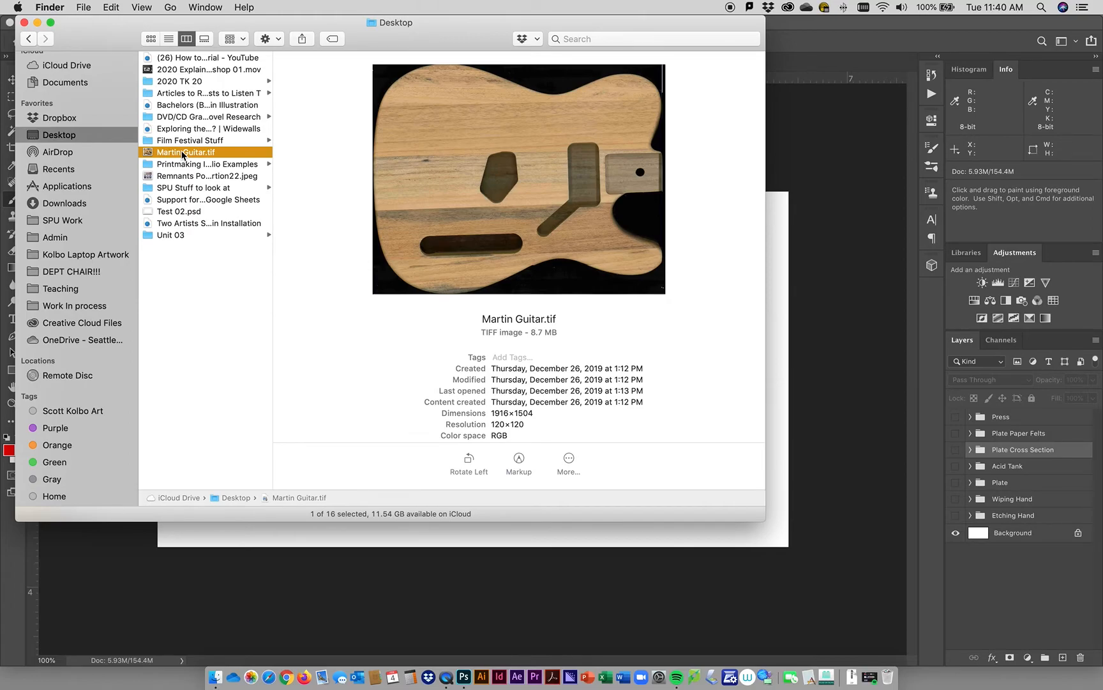
right_click(183, 153)
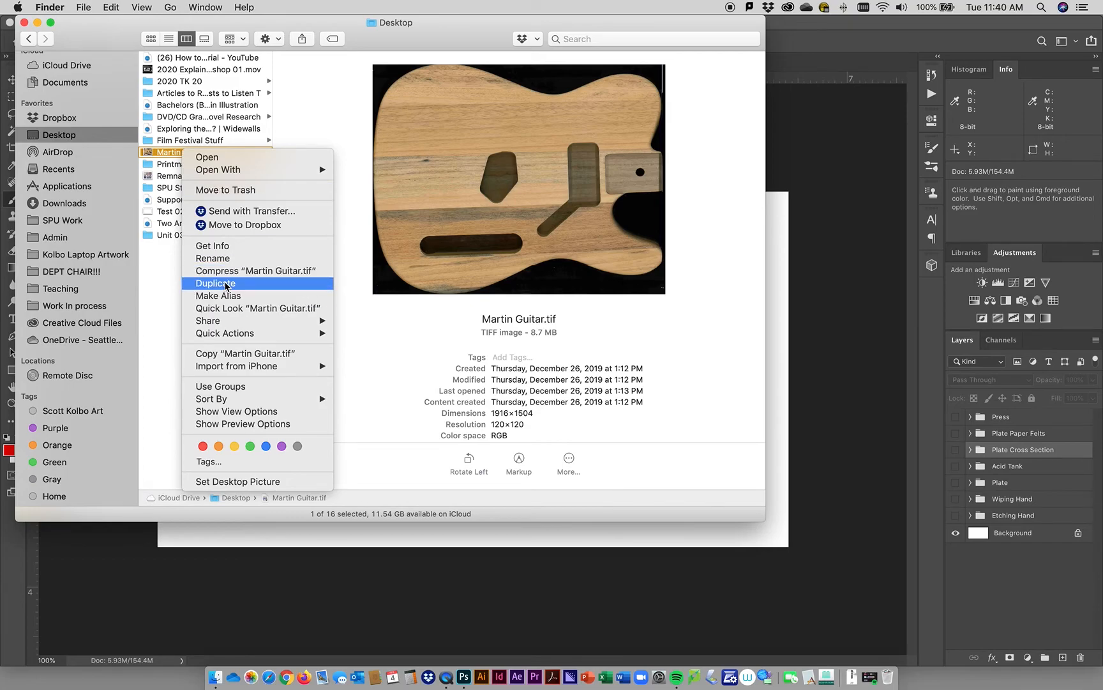
click(226, 284)
drag(195, 153, 178, 247)
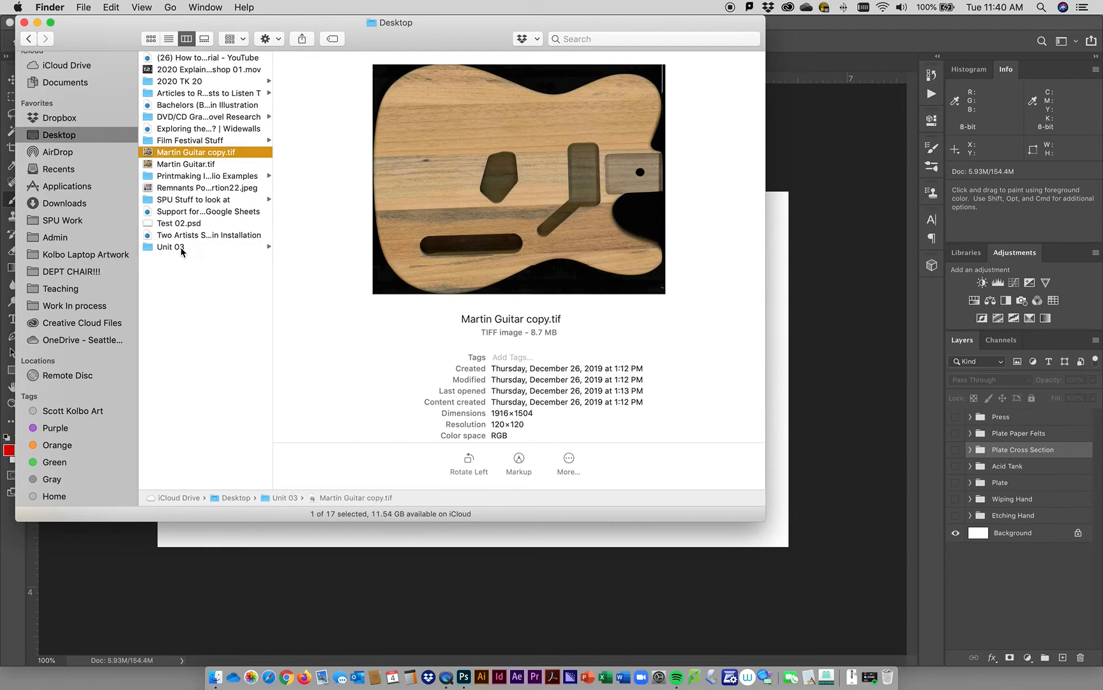
click(181, 248)
drag(349, 93, 313, 69)
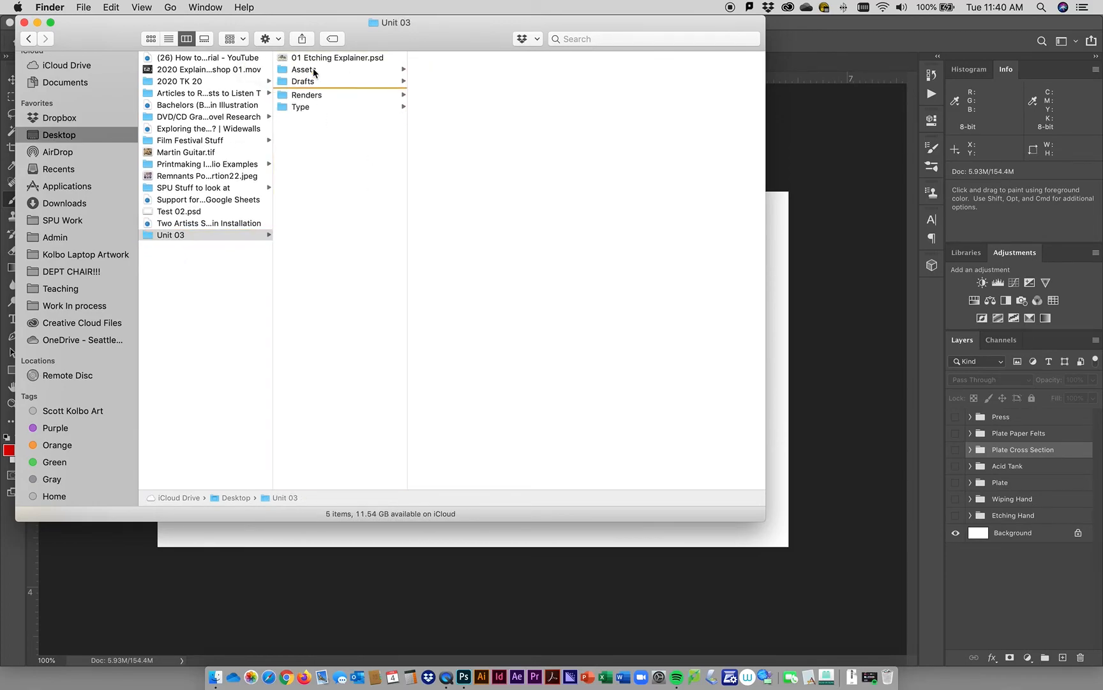
Step: Switch to Photoshop and place Martin Guitar copy.tif from the Assets folder into the etching explainer as an embedded image
click(883, 319)
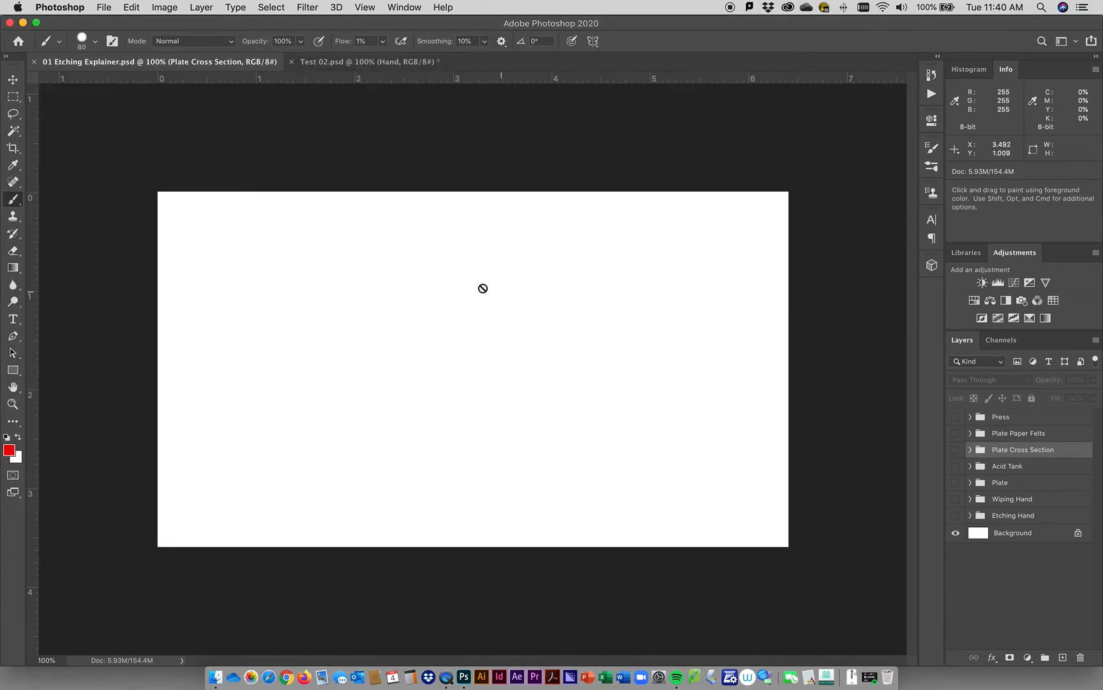
click(104, 7)
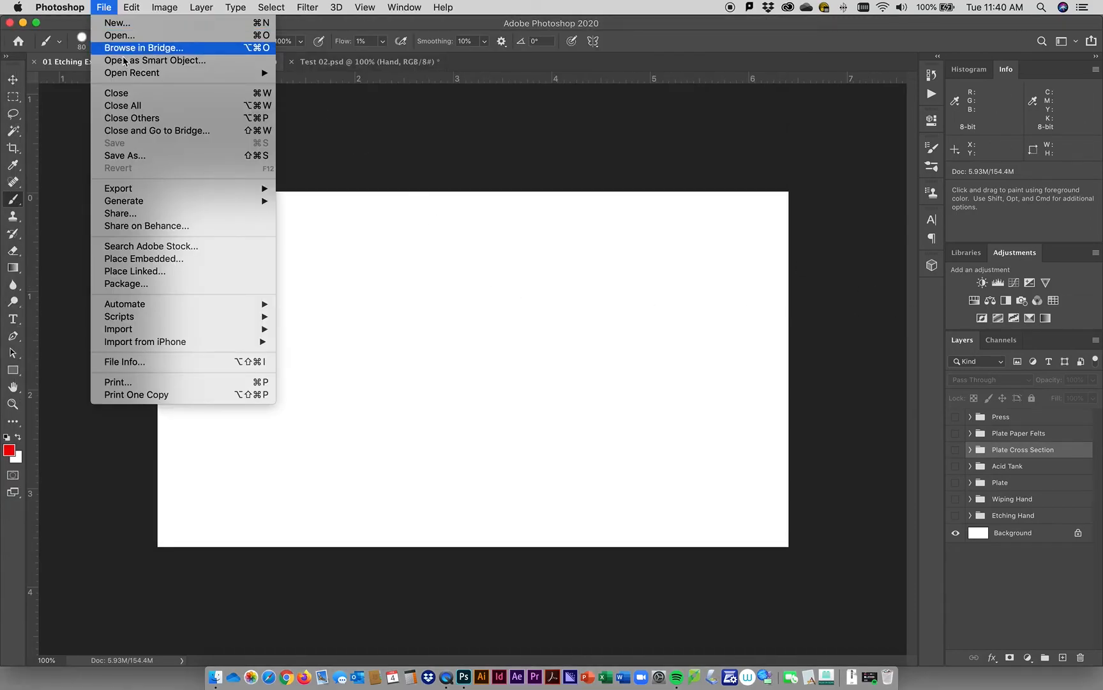
click(152, 260)
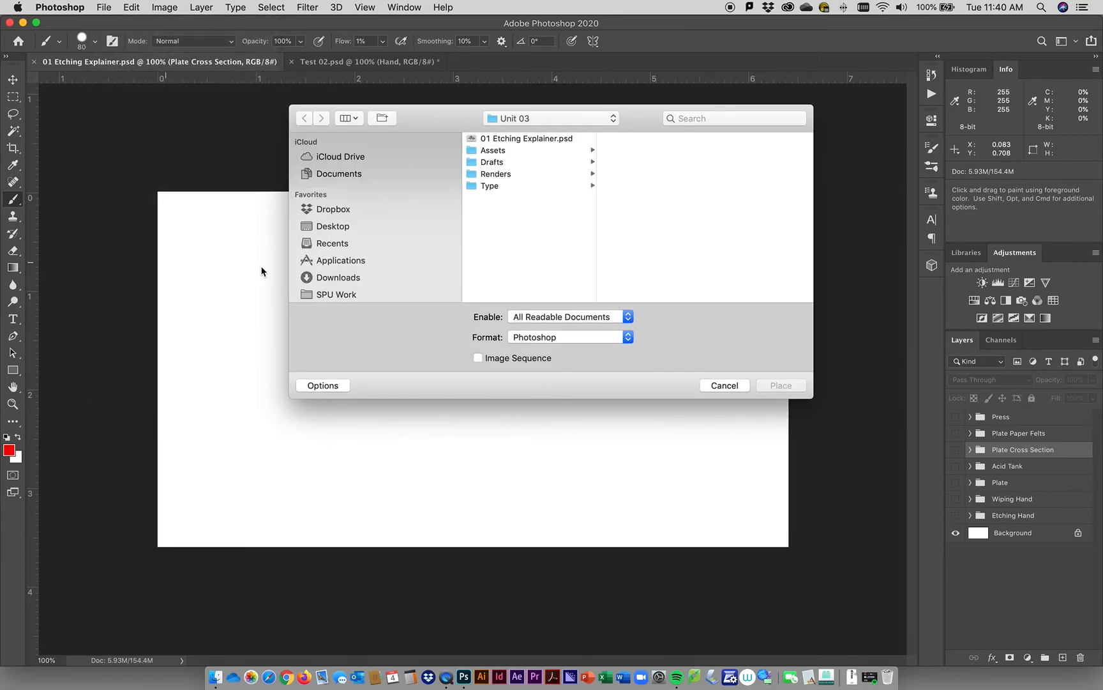
click(499, 150)
click(636, 140)
click(782, 385)
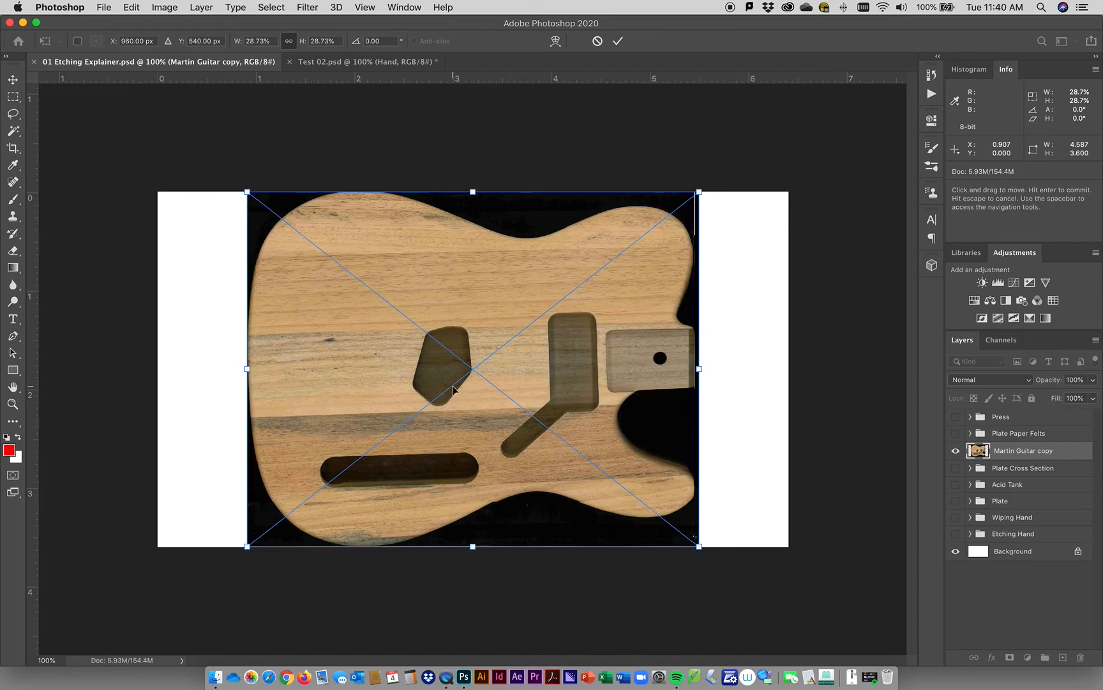
Step: Shift the placed guitar image slightly to the left on the canvas and commit the placement
mouse_move(567, 375)
mouse_down()
mouse_move(576, 372)
mouse_move(551, 372)
mouse_up()
key(Return)
key(b)
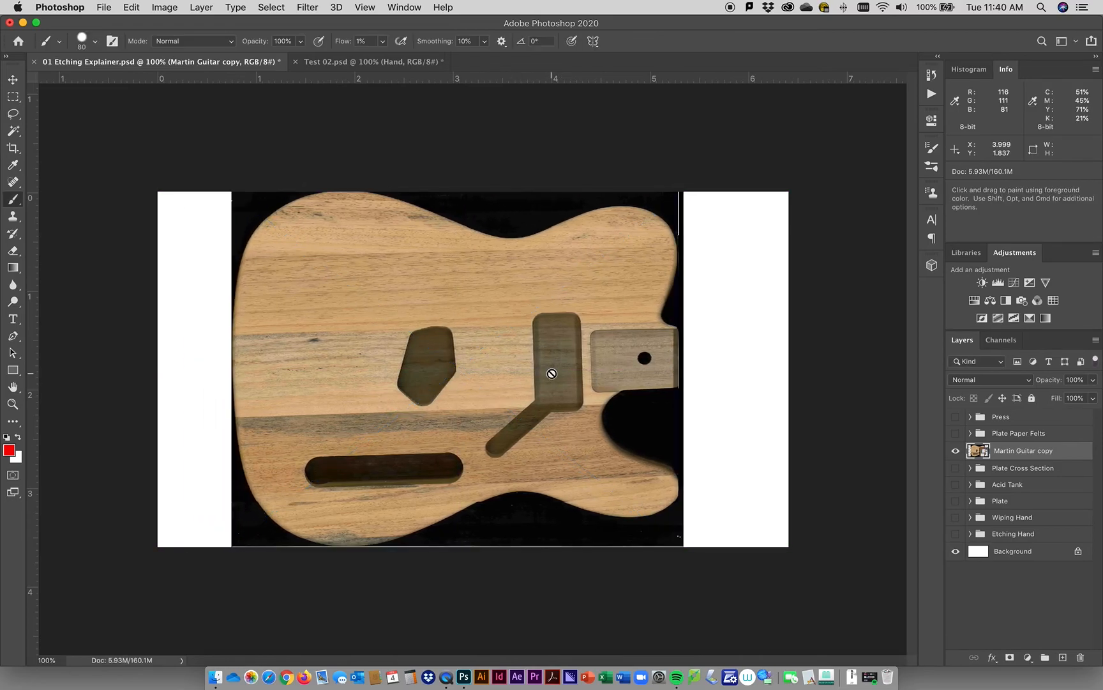
Step: Show the Plate Paper Felts group briefly and hide it again
click(955, 434)
click(956, 434)
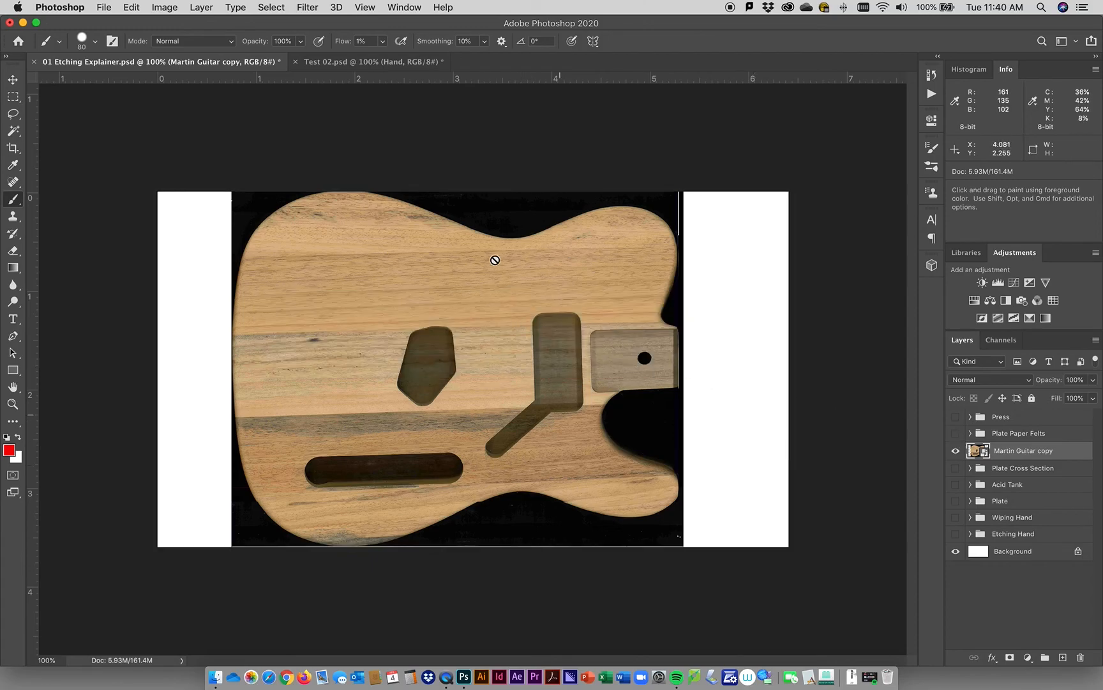